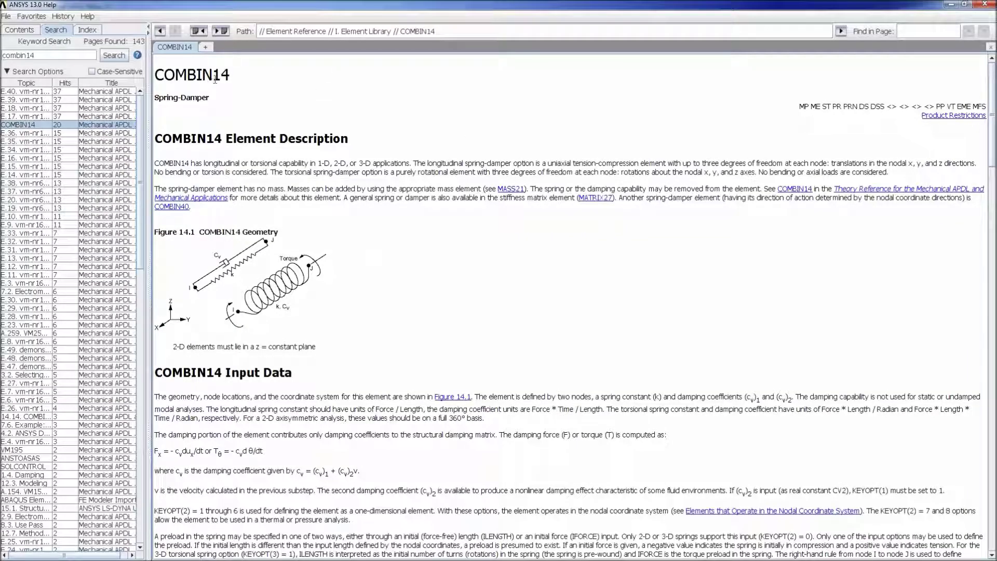
# Highlight the COMBIN14 title and its Spring-Damper subtitle on the help page.
pyautogui.moveTo(213, 74); pyautogui.dragTo(155, 73)
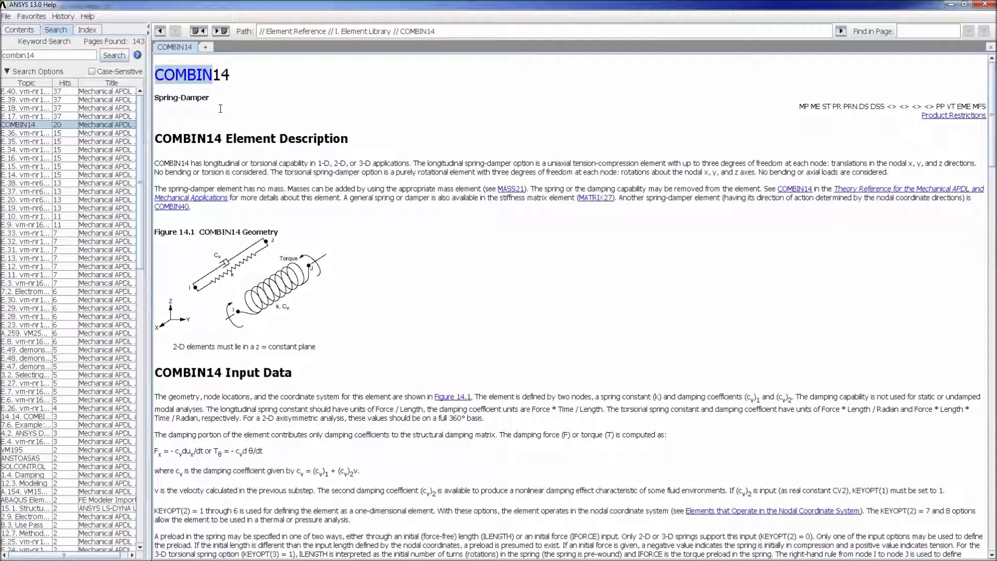
pyautogui.moveTo(220, 101); pyautogui.dragTo(157, 97)
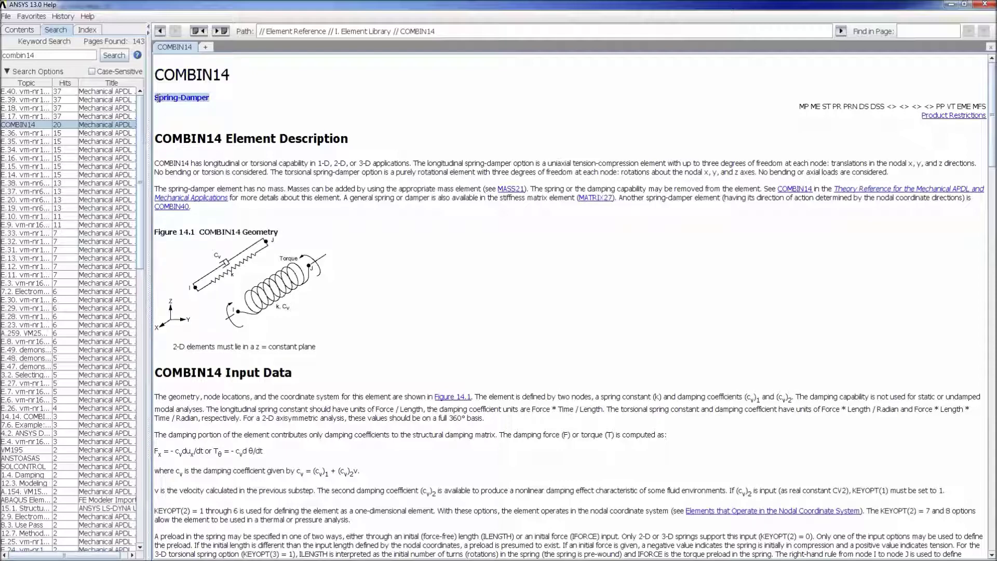
# Clear the highlight and scroll the COMBIN14 page down to the Input Data section.
pyautogui.click(232, 270)
pyautogui.scroll(-3, 697, 273)
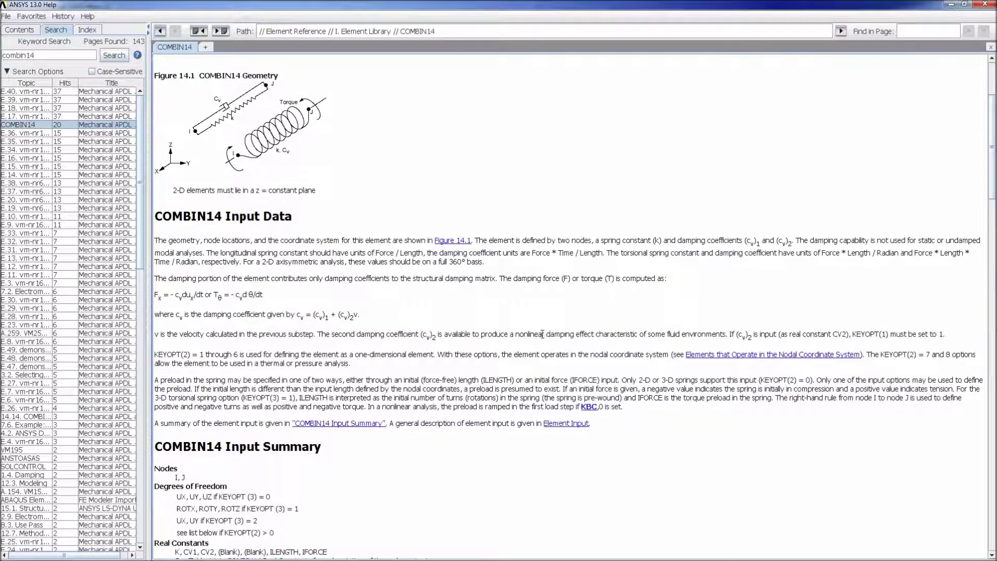
pyautogui.scroll(-5, 494, 338)
# Scroll through the KEYOPT, Real Constants and Output Data sections of the COMBIN14 page.
pyautogui.scroll(-8, 496, 343)
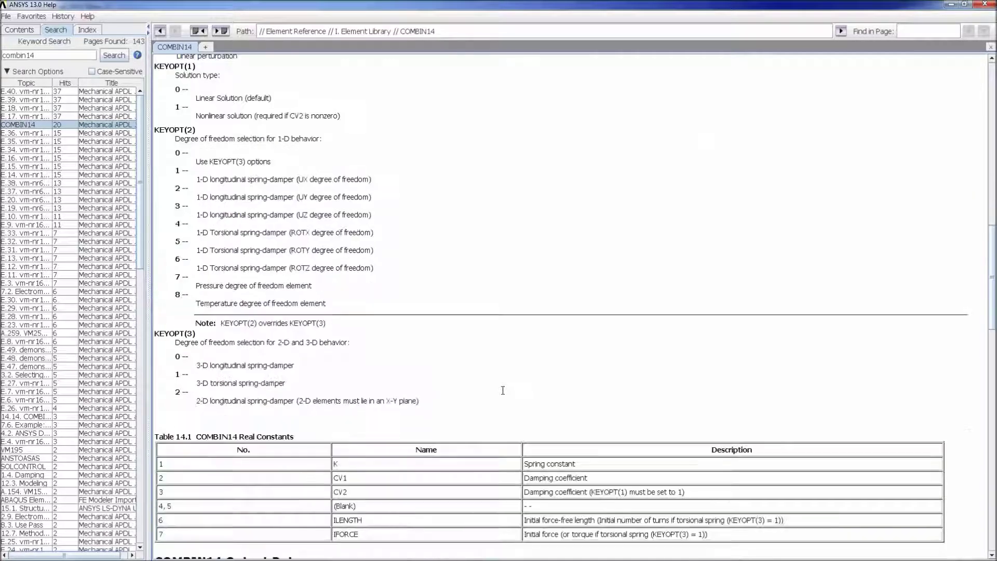
pyautogui.scroll(-10, 499, 392)
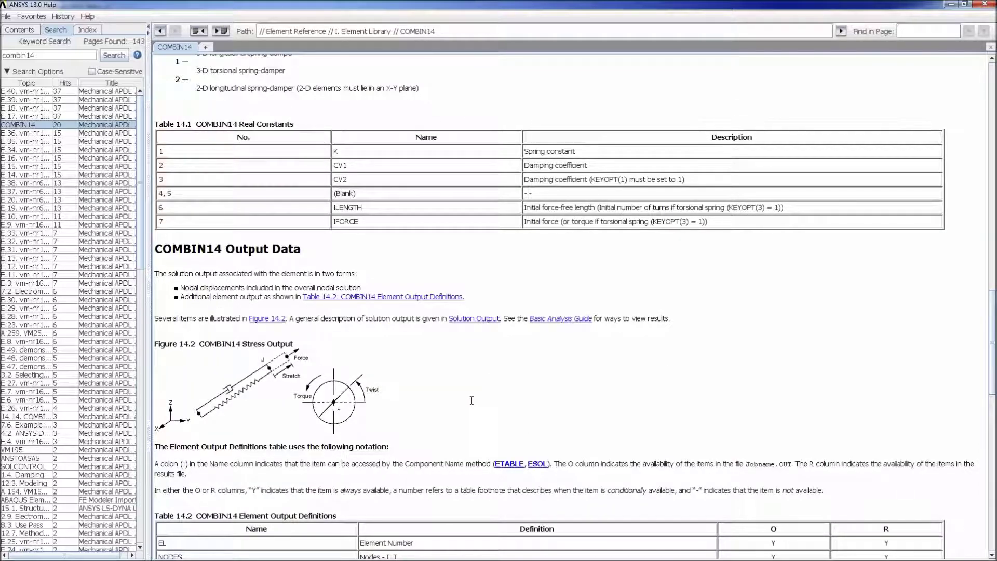
pyautogui.scroll(-8, 467, 405)
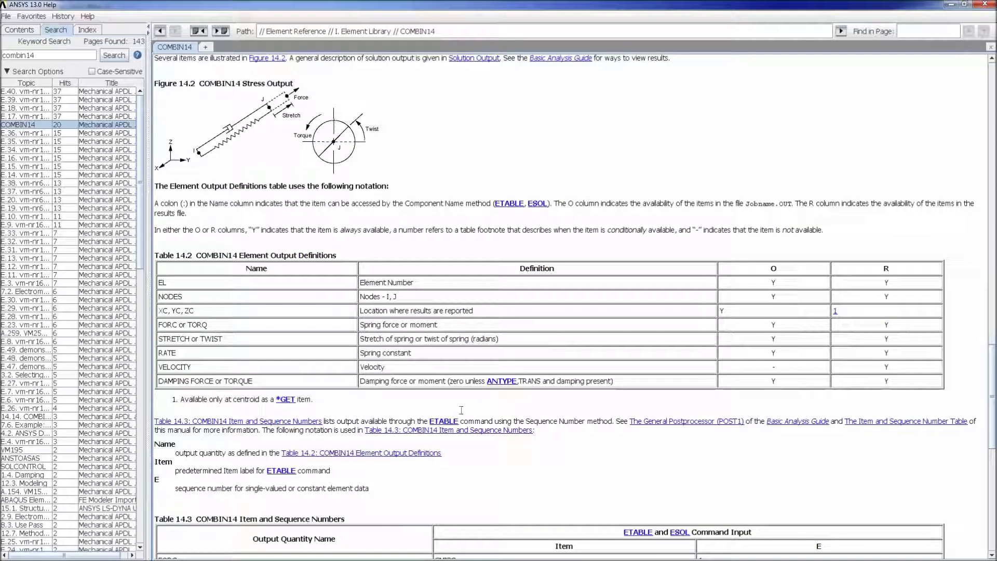
pyautogui.scroll(-6, 461, 410)
pyautogui.scroll(-4, 405, 342)
pyautogui.scroll(7, 378, 356)
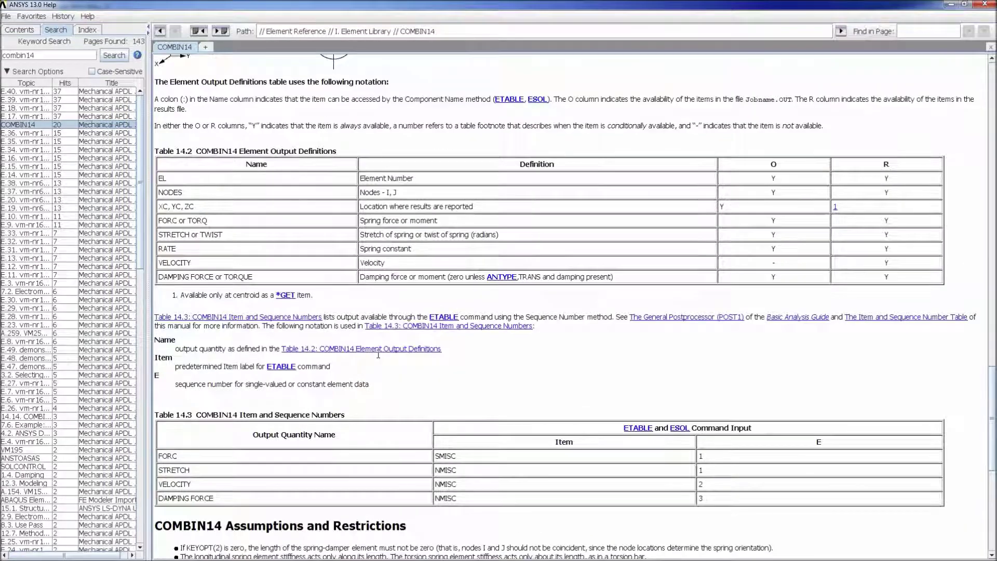
pyautogui.scroll(6, 378, 355)
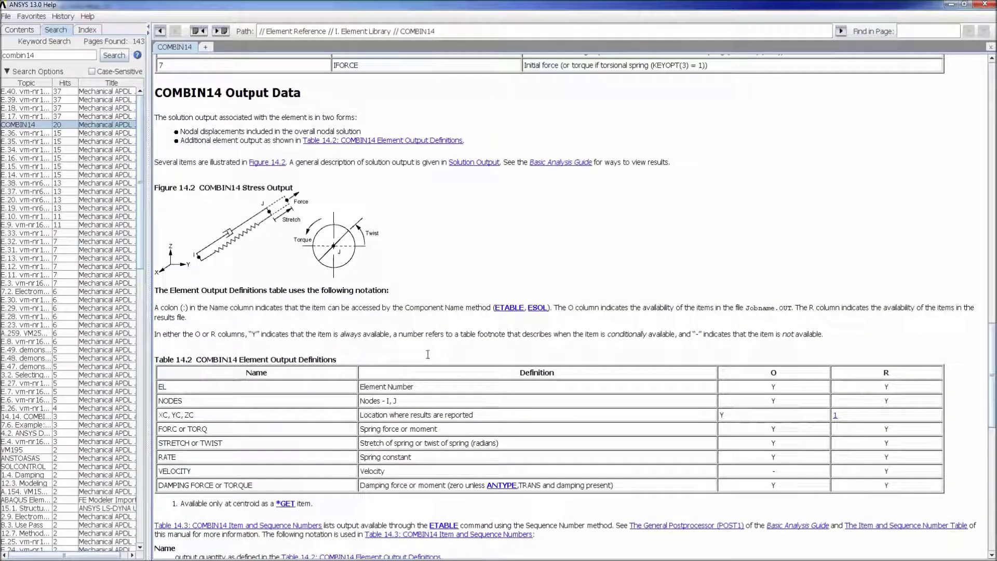
pyautogui.scroll(-18, 427, 355)
pyautogui.scroll(7, 380, 360)
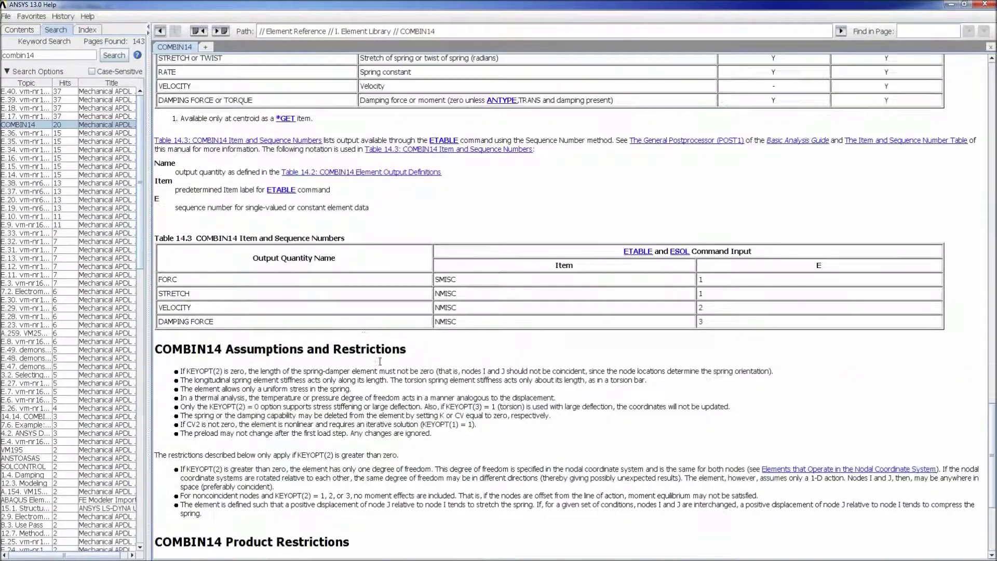
pyautogui.scroll(9, 380, 361)
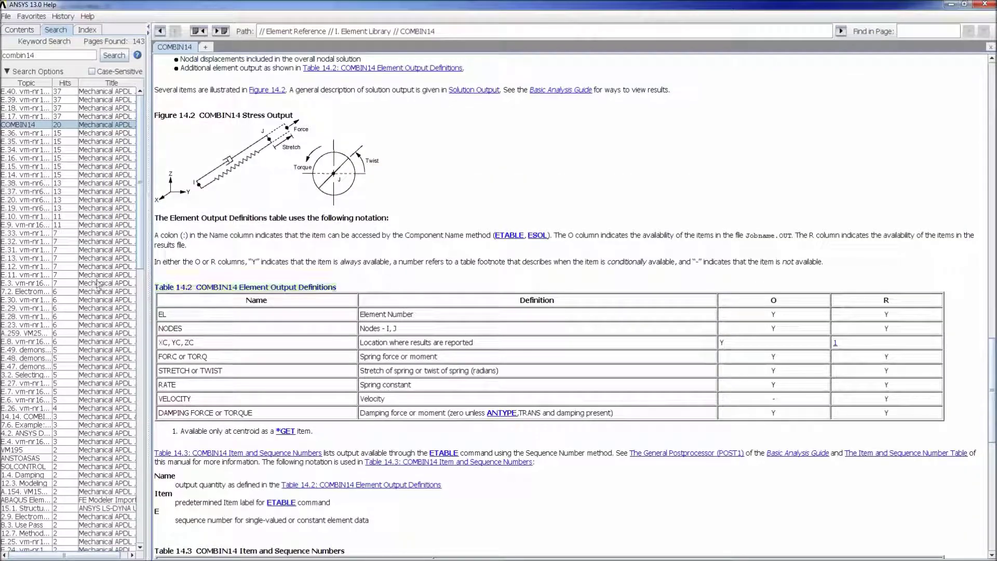
# Highlight the Table 14.2 heading, NODES–STRETCH rows and FORC/TORQ item, then minimize Help.
pyautogui.moveTo(149, 287); pyautogui.dragTo(377, 299)
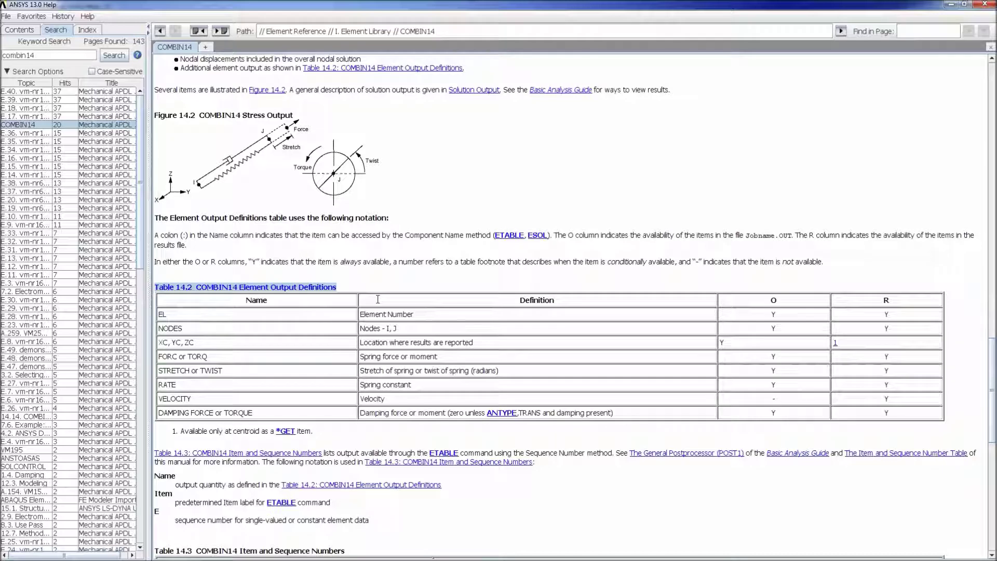
pyautogui.moveTo(261, 327); pyautogui.dragTo(304, 415)
pyautogui.click(306, 415)
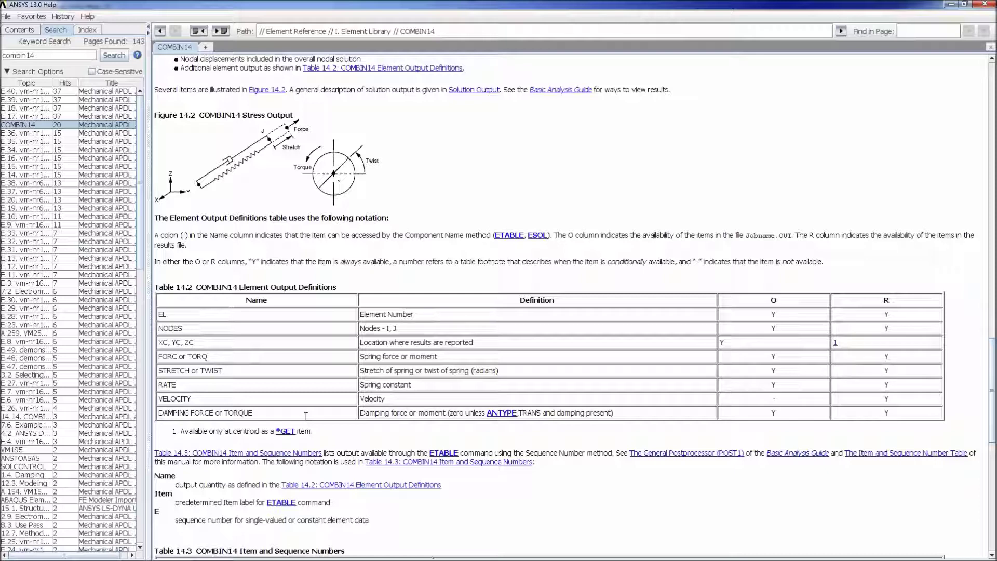
pyautogui.moveTo(265, 356); pyautogui.dragTo(156, 356)
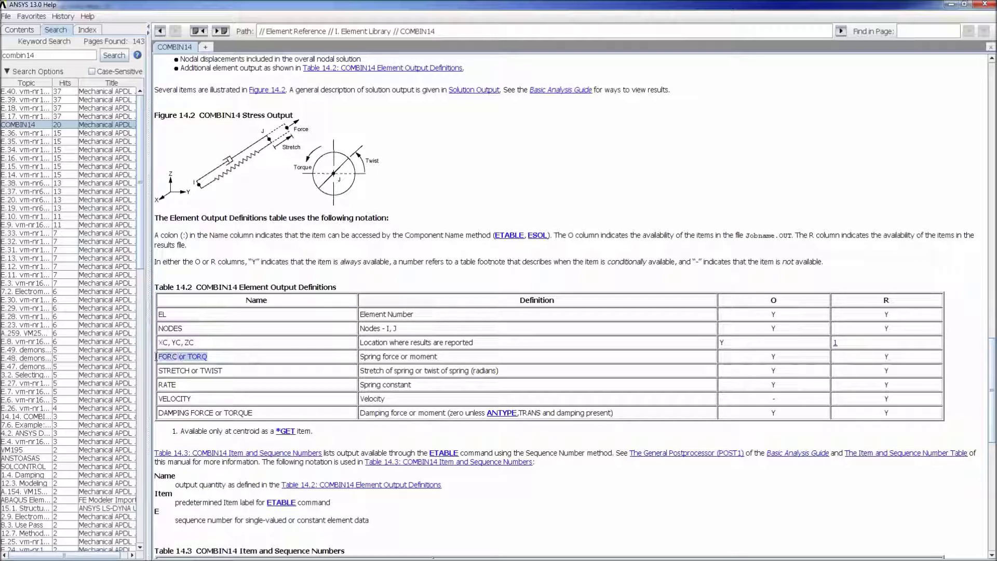
pyautogui.click(230, 373)
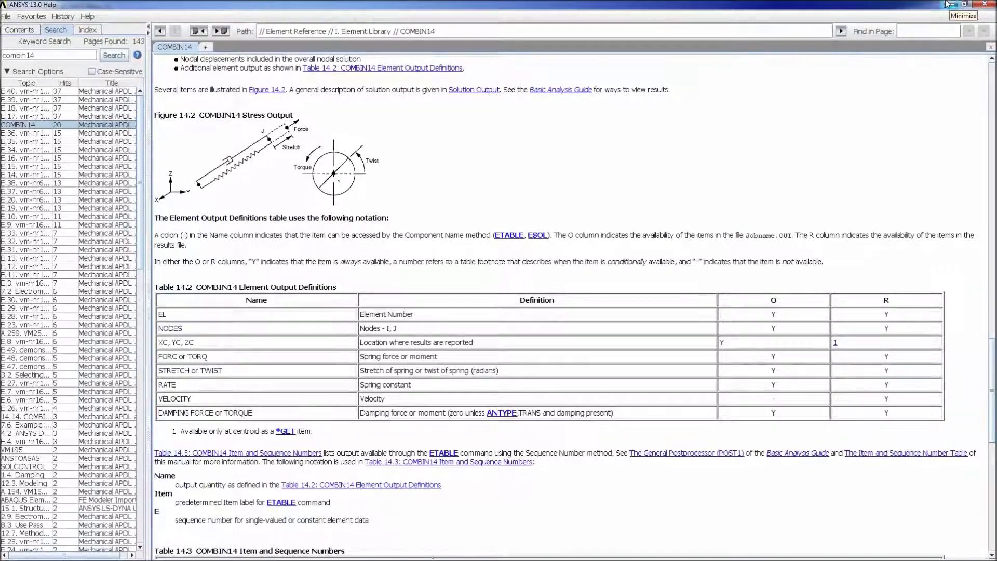
pyautogui.click(947, 4)
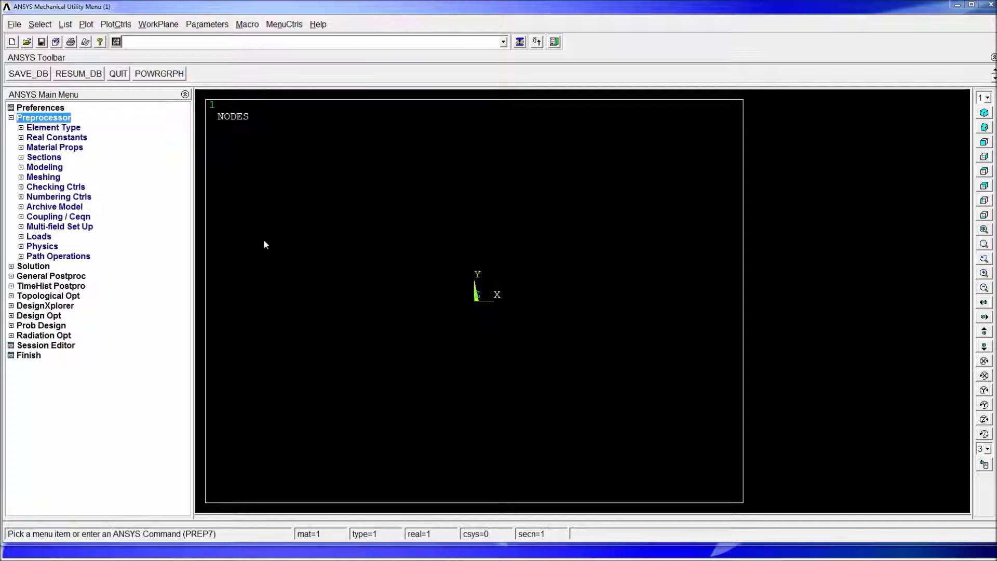
# Collapse the Preprocessor functions in the ANSYS Main Menu.
pyautogui.click(63, 120)
# Add Structural Mass 3D mass 21 as element type 1.
pyautogui.click(64, 119)
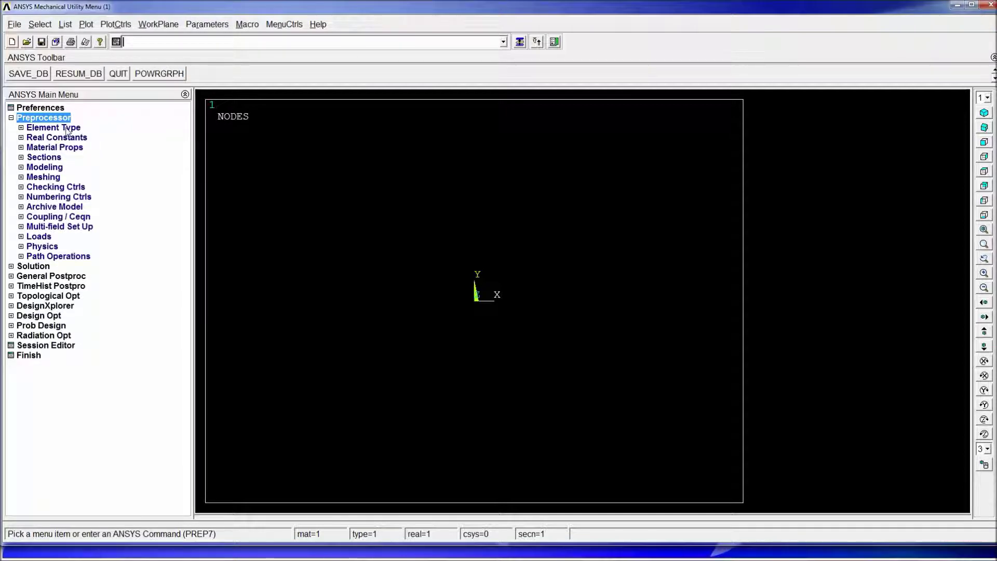
pyautogui.click(67, 129)
pyautogui.click(73, 137)
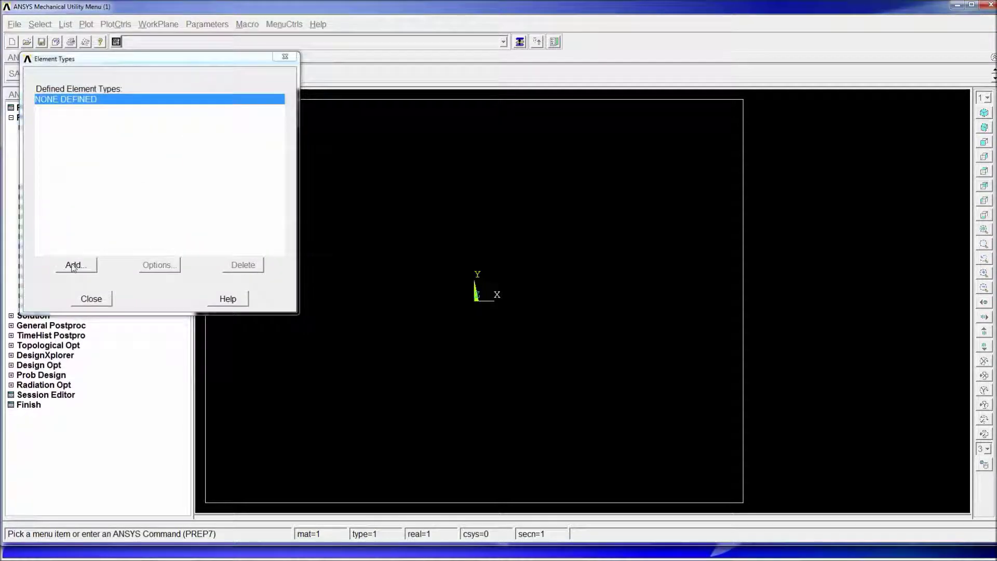
pyautogui.click(74, 266)
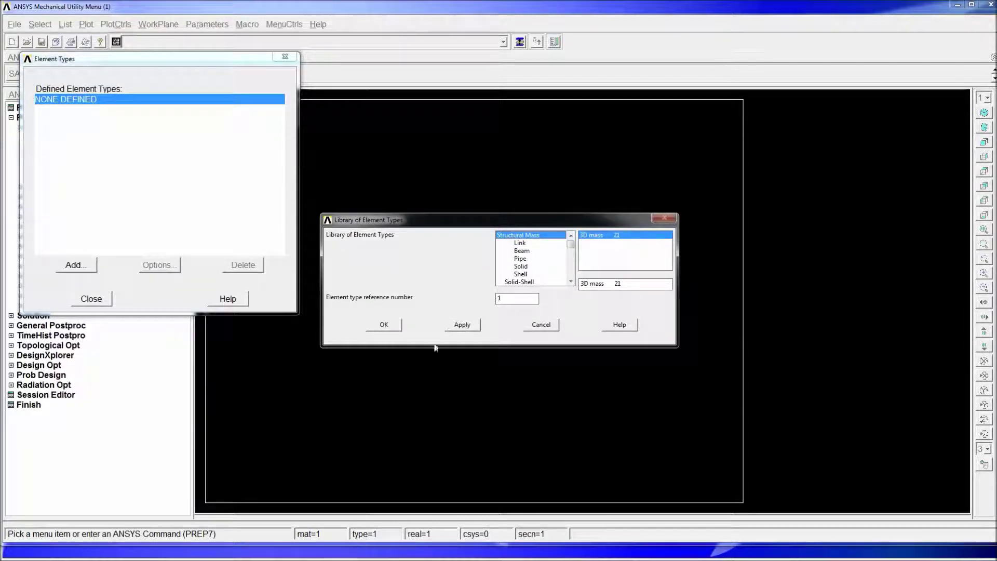
pyautogui.click(384, 325)
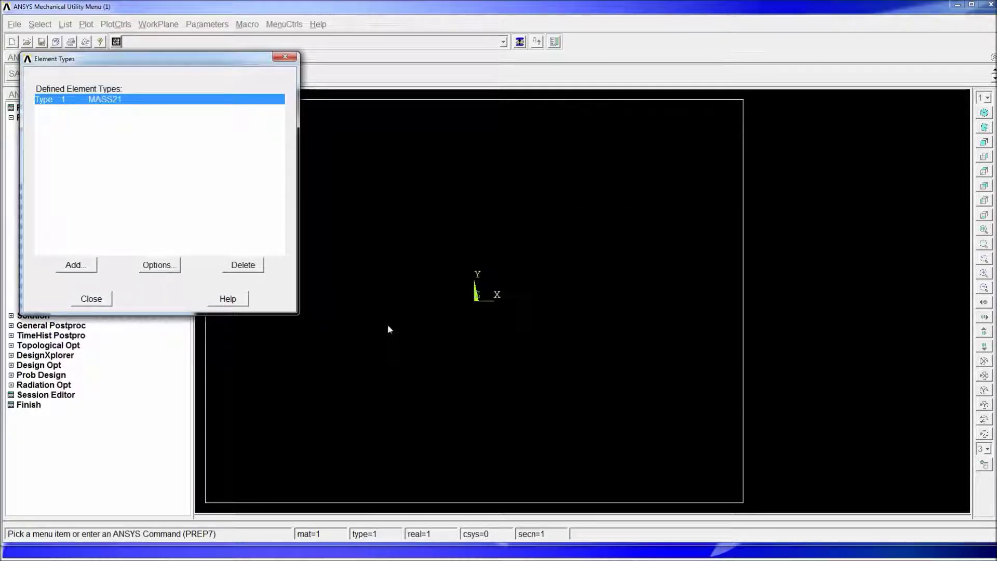
# Add Combination Spring-damper 14 as element type 2 and bring up its key options.
pyautogui.click(83, 267)
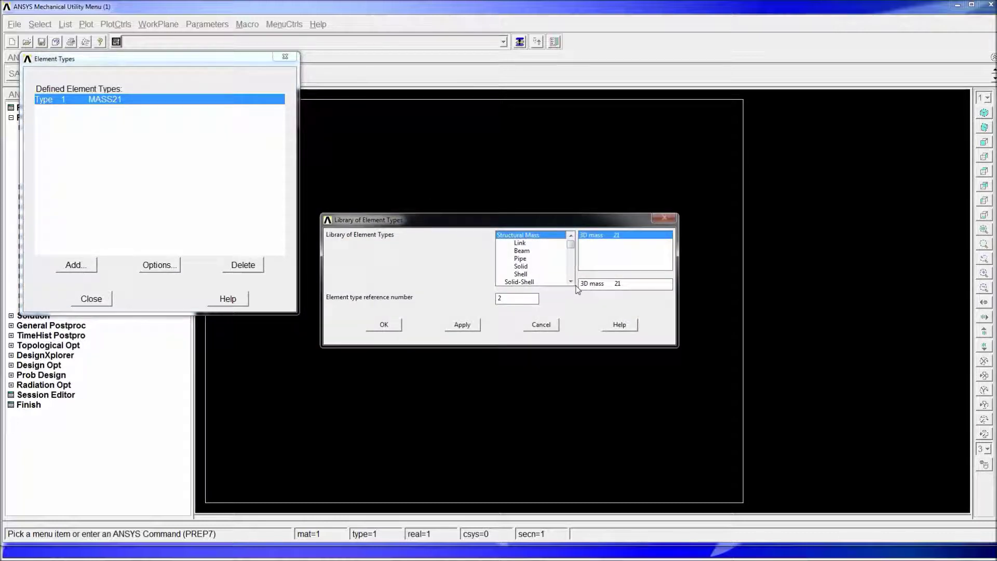
pyautogui.scroll(-6, 575, 286)
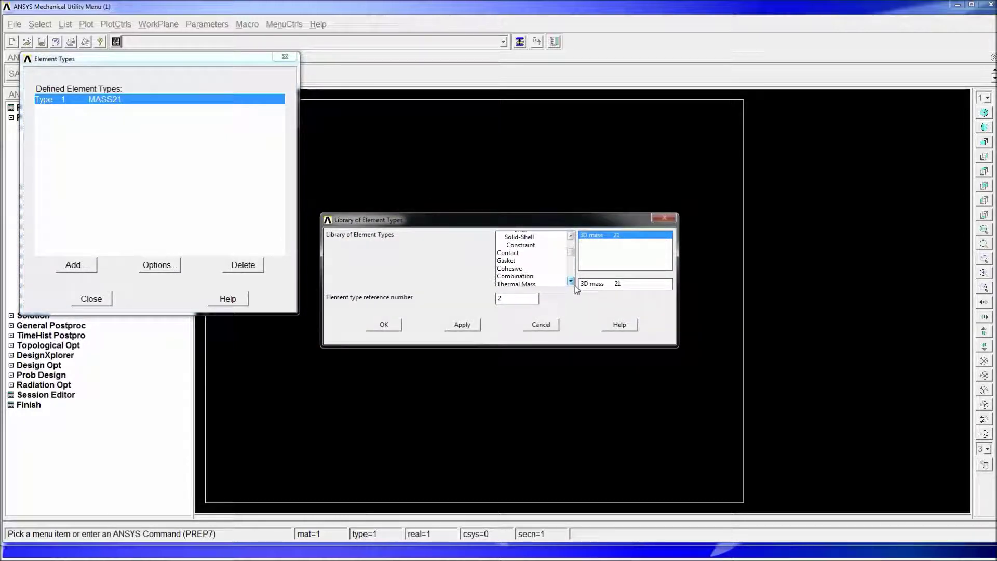
pyautogui.scroll(-1, 576, 290)
pyautogui.click(525, 274)
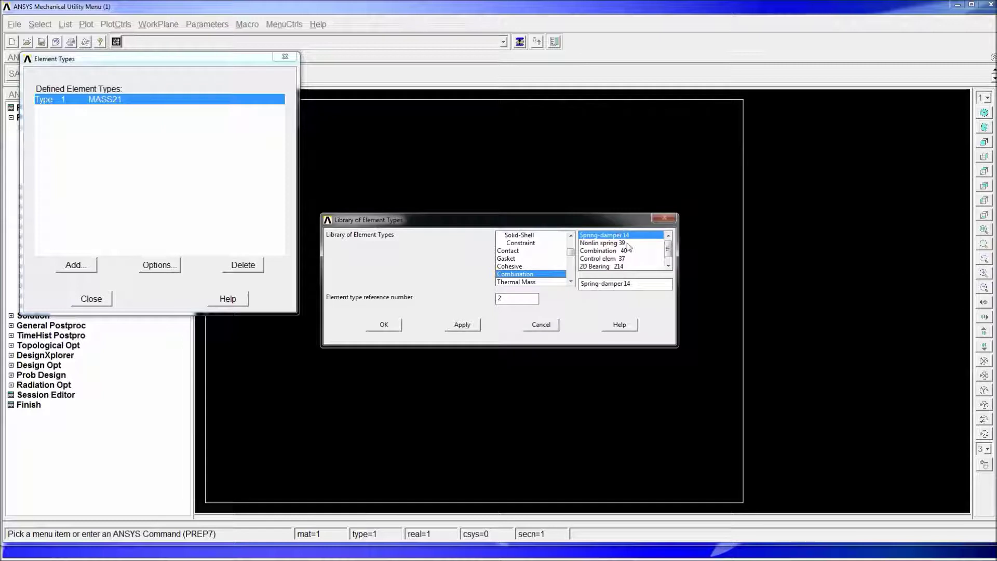
pyautogui.click(668, 265)
pyautogui.click(668, 266)
pyautogui.click(667, 235)
pyautogui.click(667, 236)
pyautogui.click(386, 328)
pyautogui.click(92, 111)
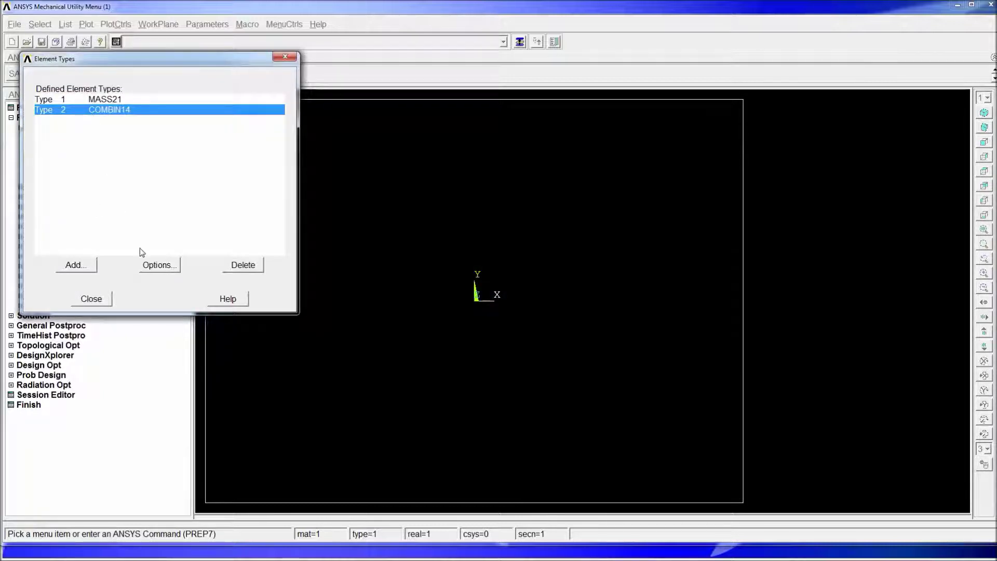
pyautogui.click(165, 270)
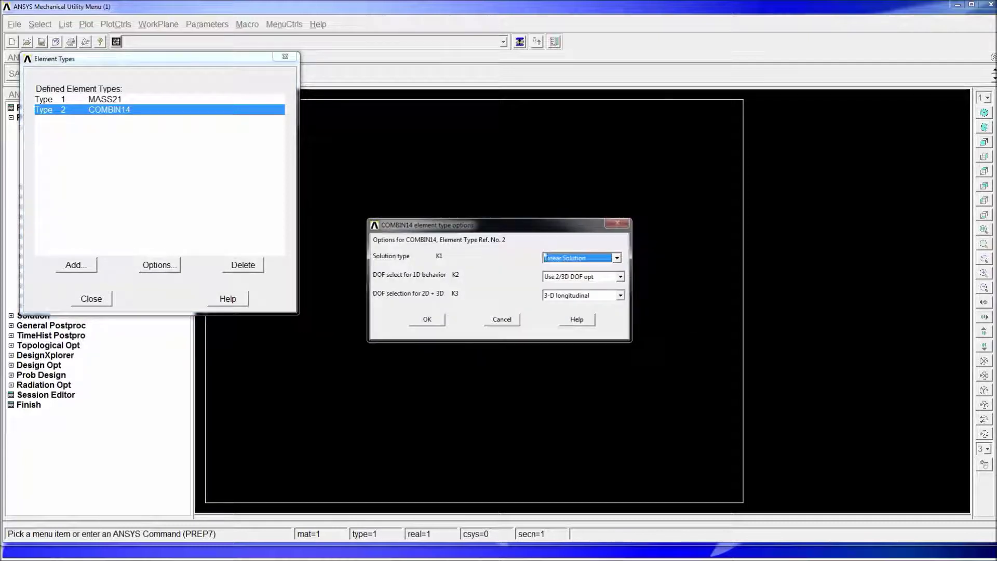
# Set COMBIN14 to Linear Solution, Longitude UZ DOF and 3-D longitudinal, then close Element Types.
pyautogui.click(595, 260)
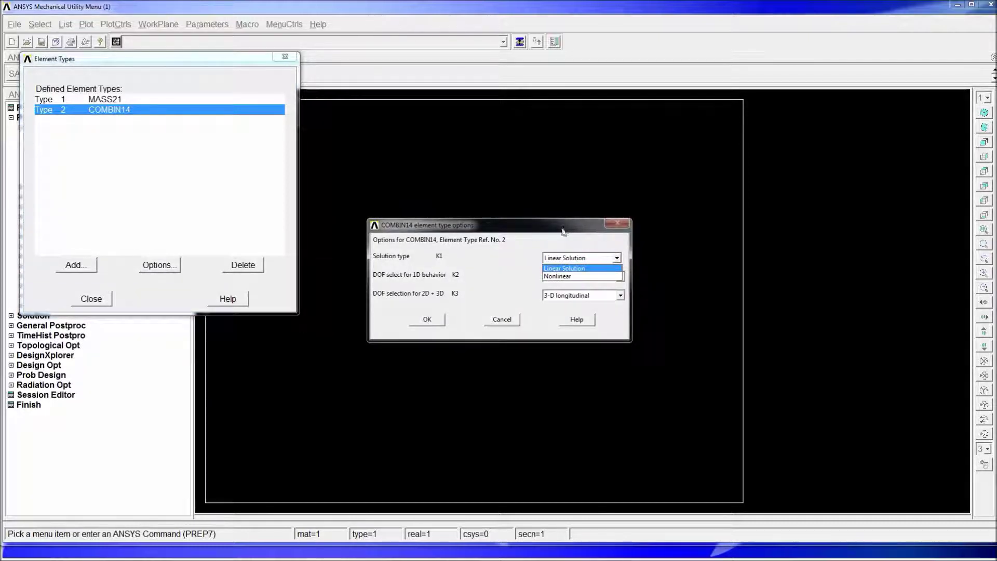
pyautogui.click(591, 256)
pyautogui.click(607, 279)
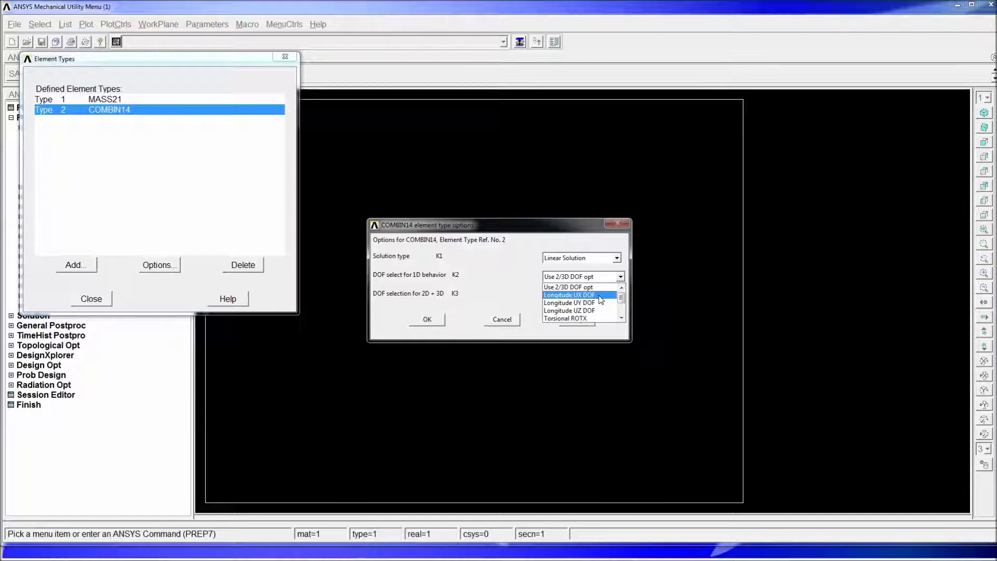
pyautogui.scroll(-2, 599, 301)
pyautogui.scroll(2, 599, 302)
pyautogui.scroll(-3, 598, 303)
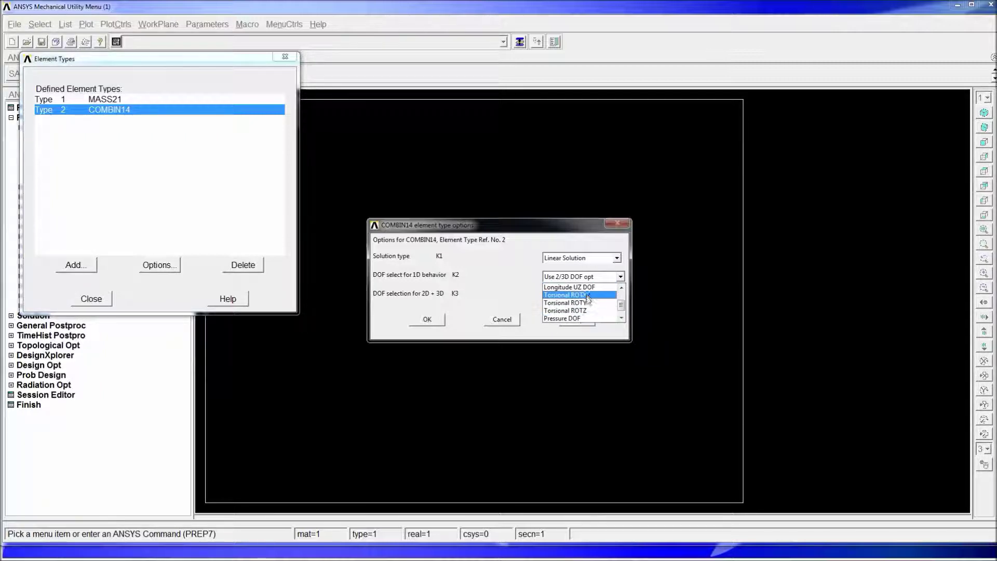
pyautogui.scroll(3, 588, 298)
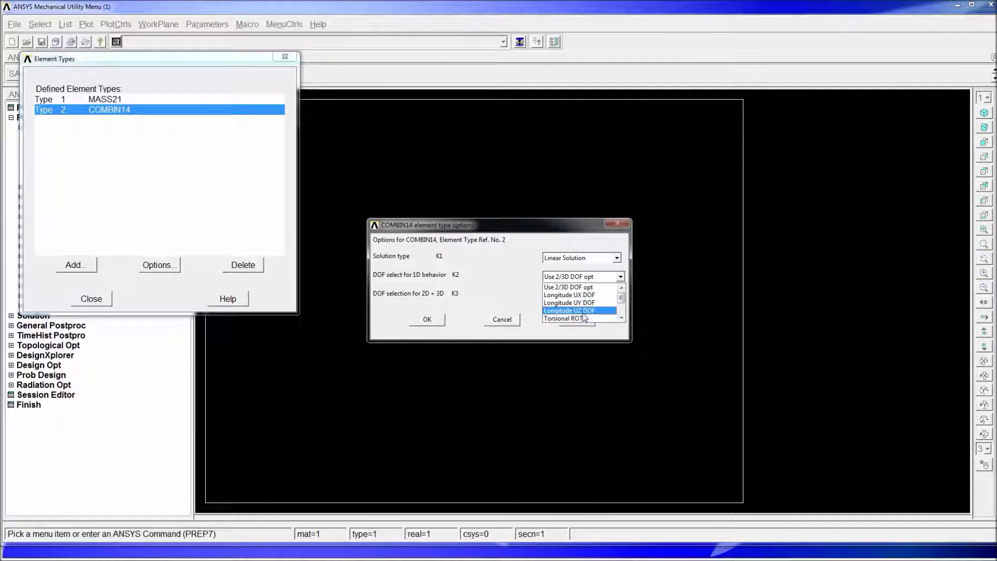
pyautogui.click(585, 311)
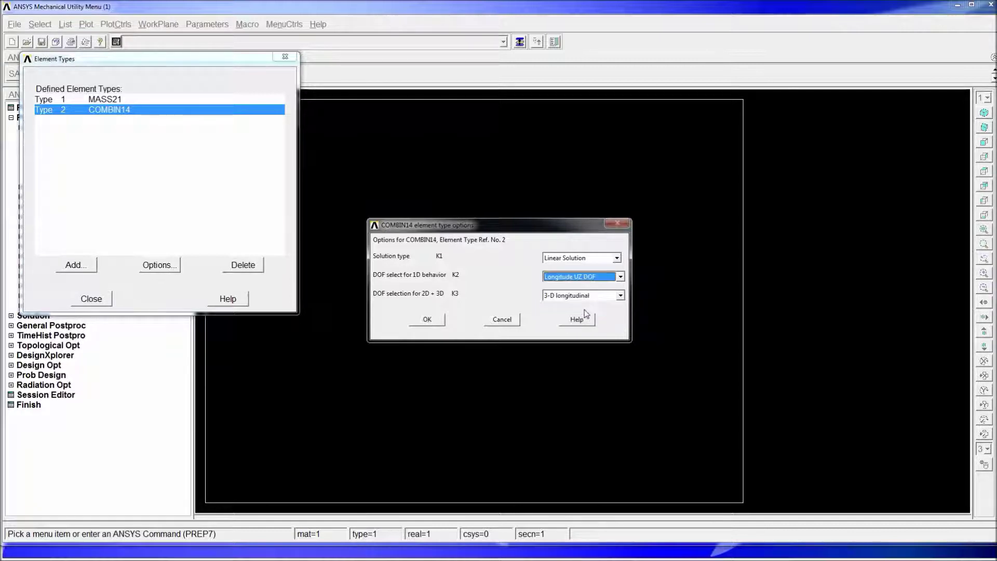
pyautogui.click(604, 298)
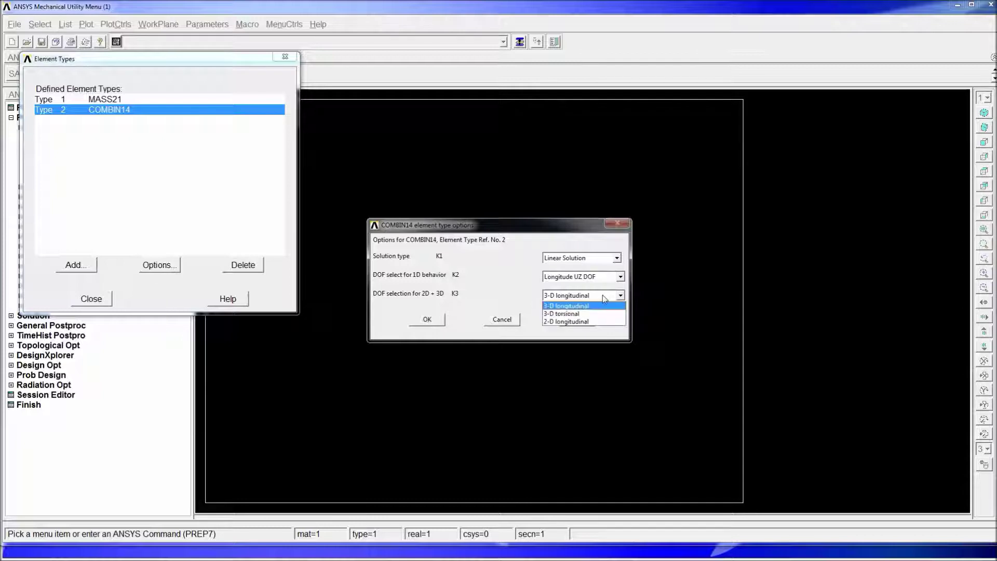
pyautogui.click(494, 285)
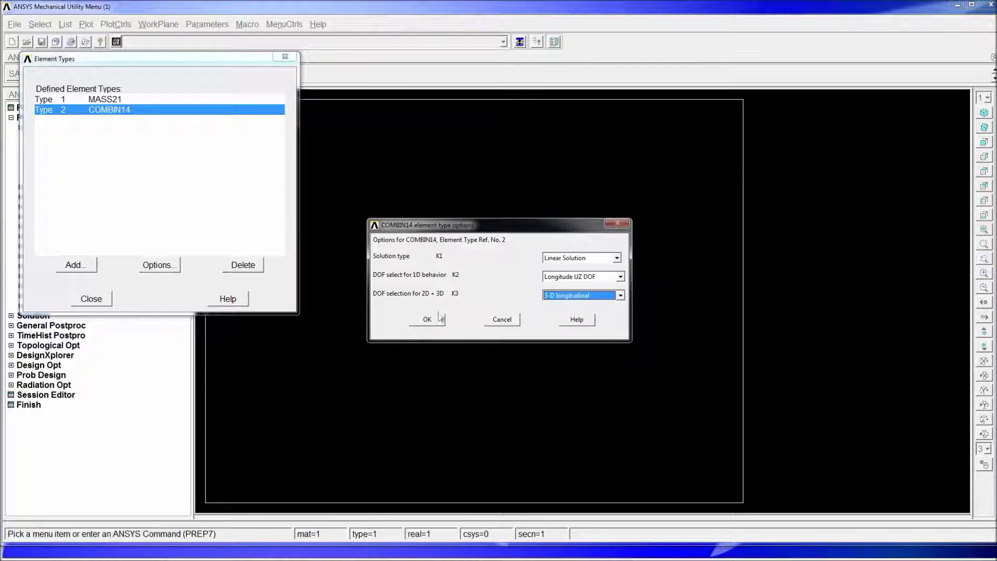
pyautogui.click(428, 322)
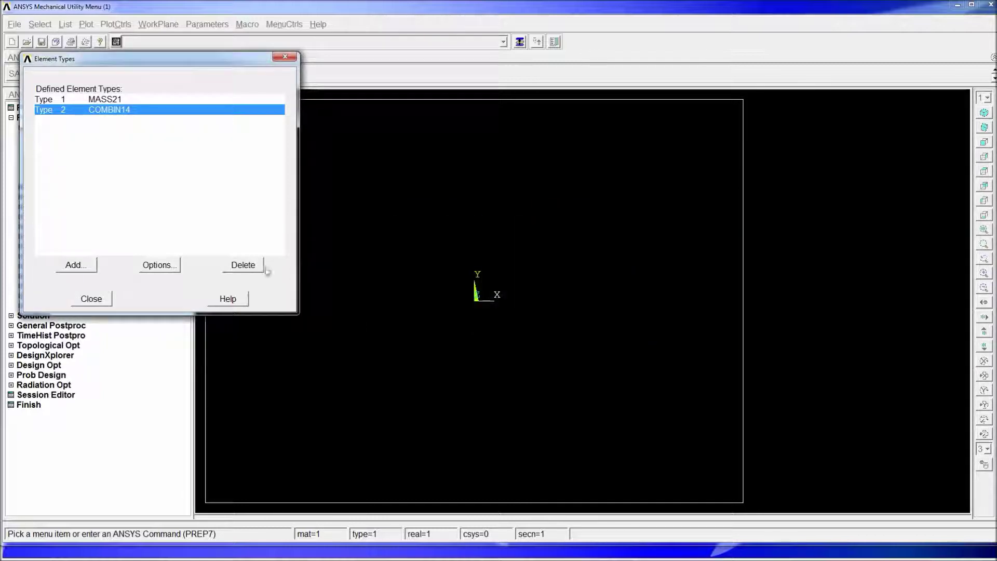
pyautogui.click(92, 299)
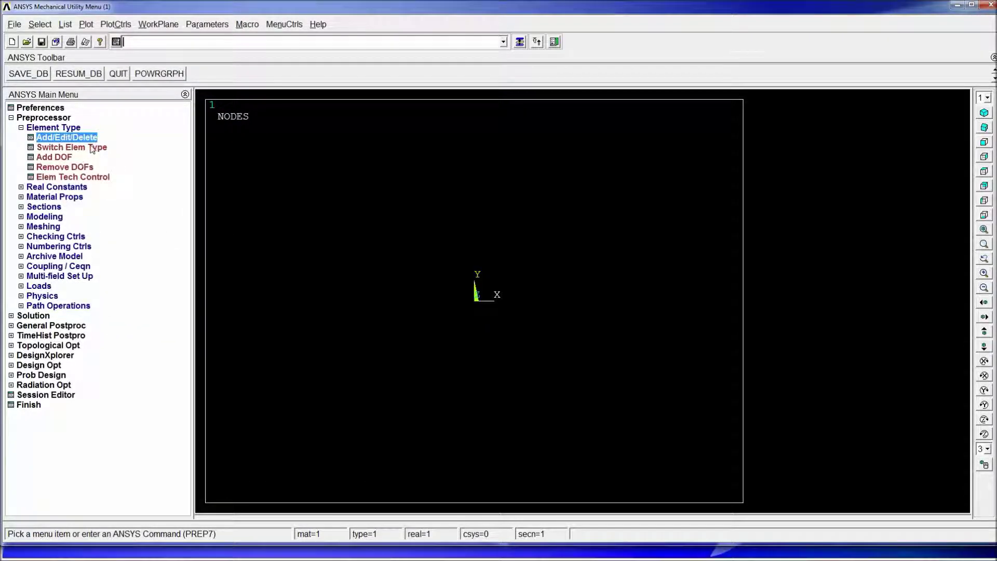
# Create real constant set 1 for MASS21 with a mass of 25.
pyautogui.click(66, 128)
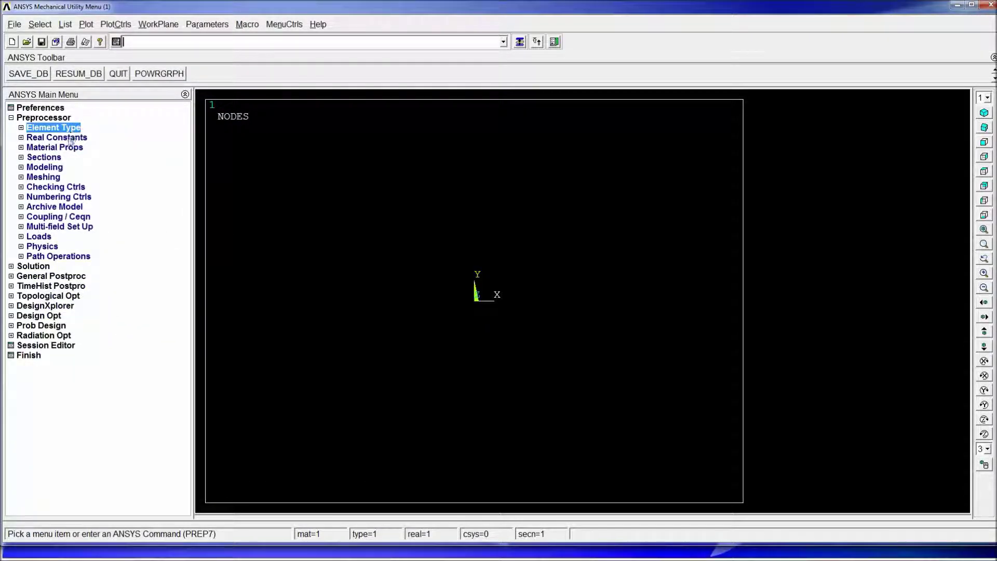
pyautogui.click(71, 139)
pyautogui.click(80, 148)
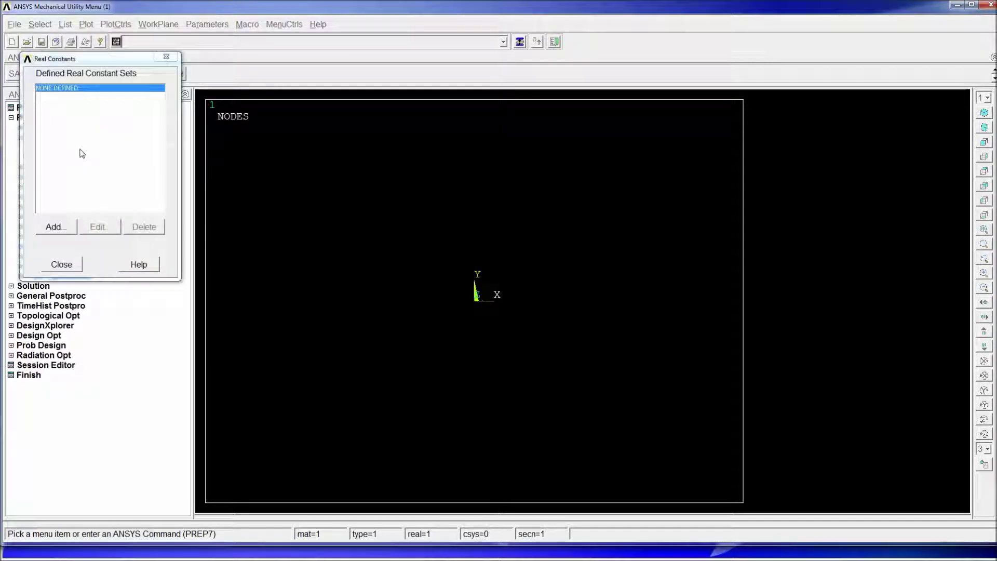
pyautogui.click(70, 228)
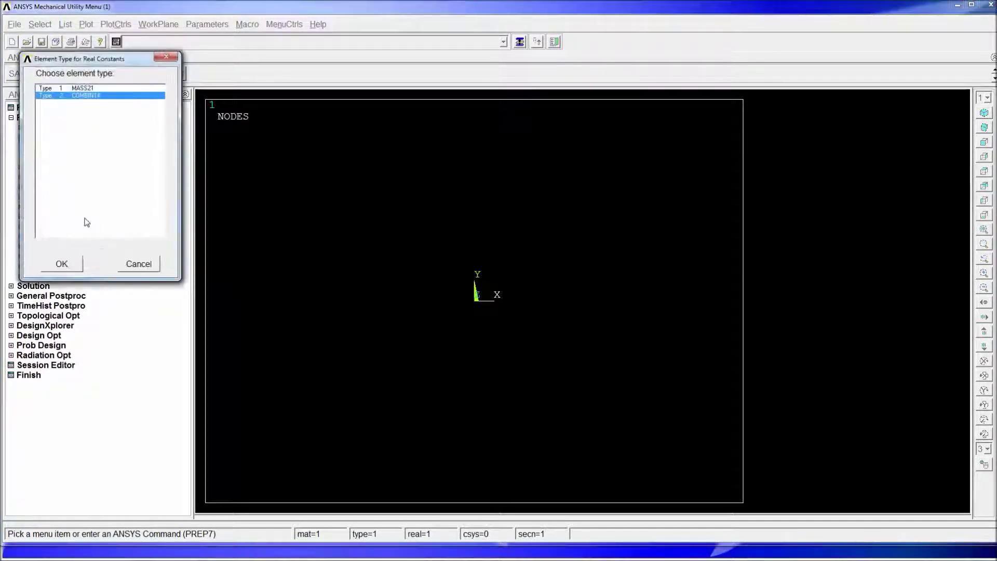
pyautogui.click(80, 88)
pyautogui.click(62, 264)
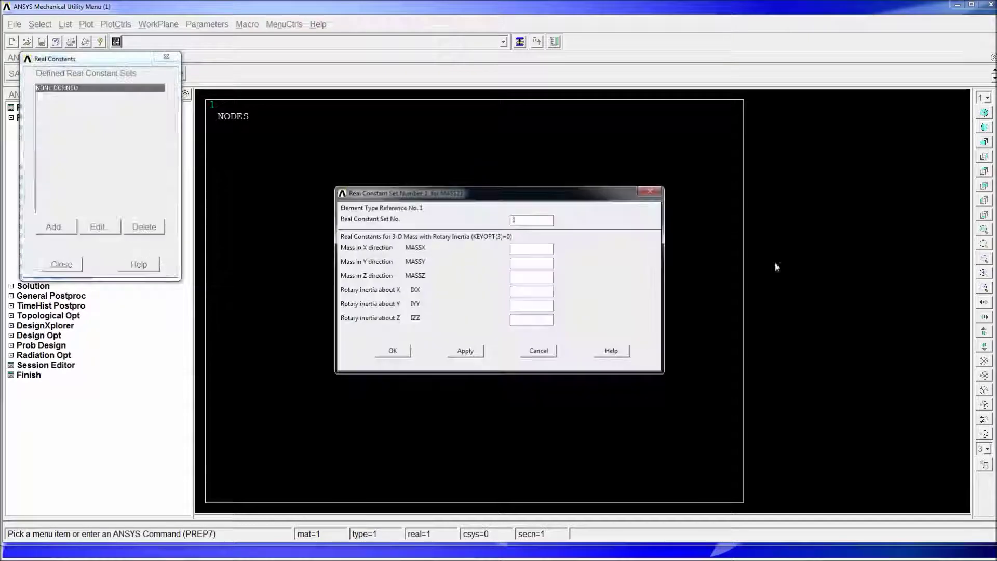
pyautogui.click(542, 249)
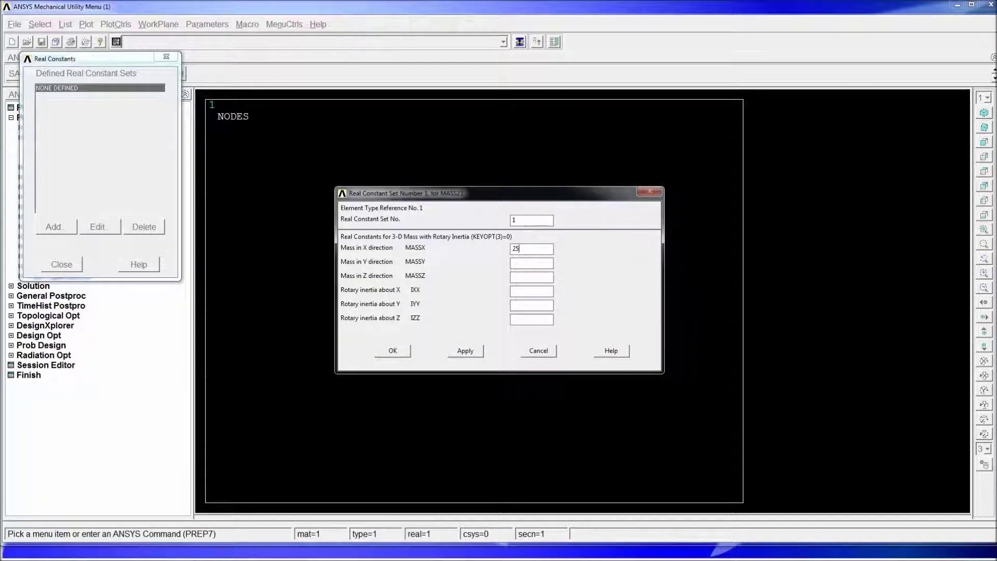
pyautogui.click(531, 291)
pyautogui.click(393, 351)
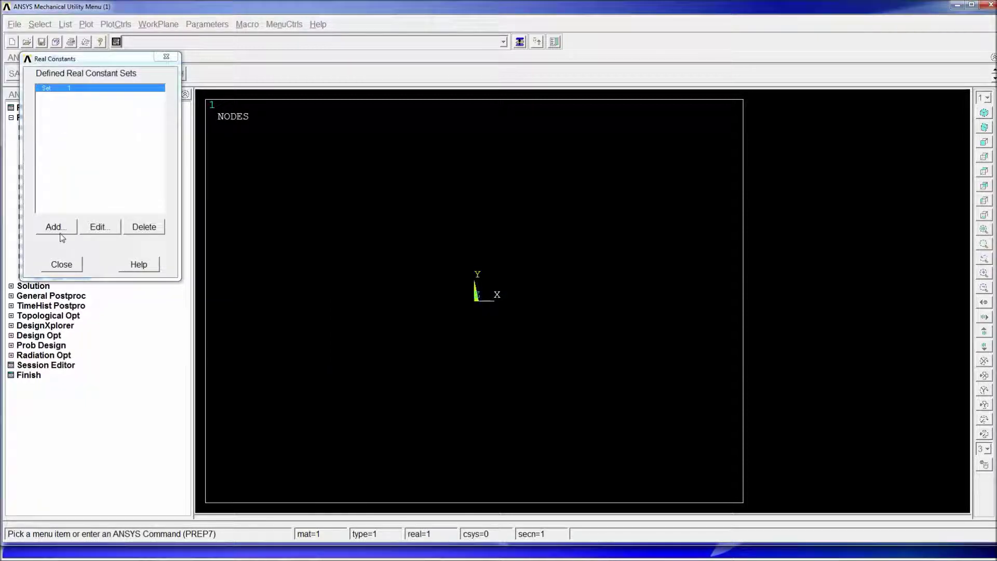
# Create real constant set 2 for COMBIN14 with spring constant K = 25000.
pyautogui.click(57, 228)
pyautogui.click(62, 263)
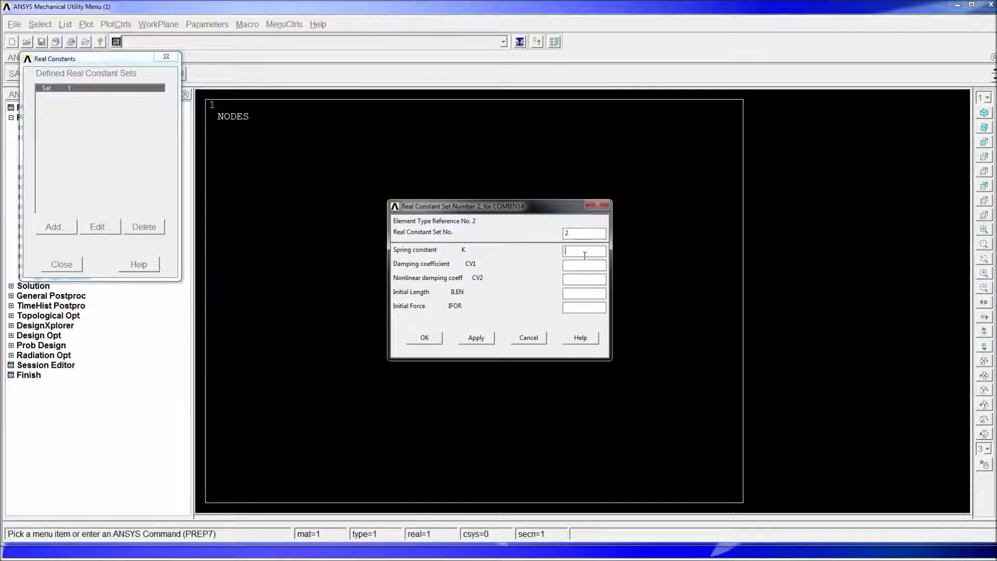
pyautogui.write('25000')
pyautogui.click(575, 265)
pyautogui.click(436, 341)
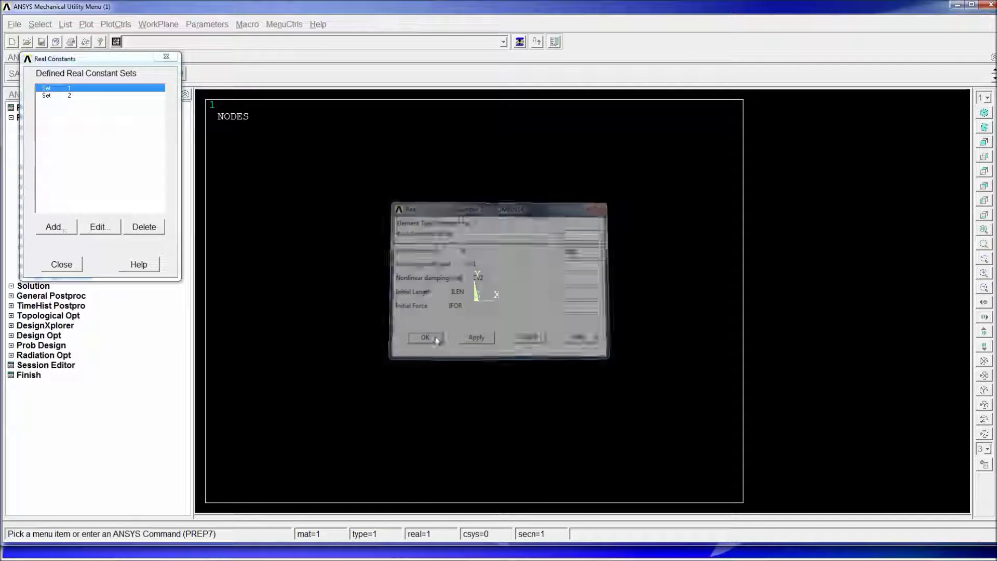
# Close the real constants list and create node 1 at (0,0,0) and node 2 at (0,0,0.250).
pyautogui.click(61, 265)
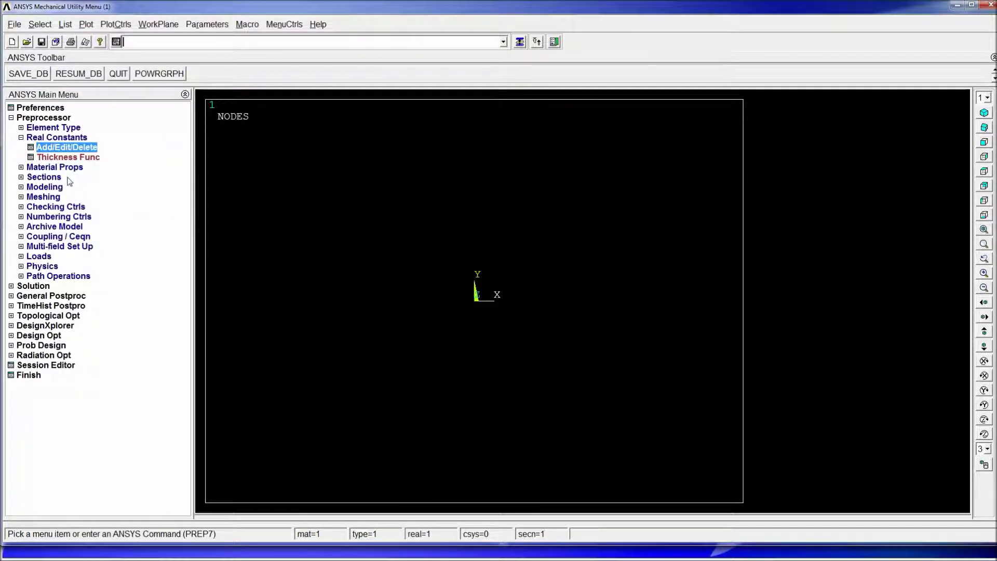
pyautogui.click(62, 138)
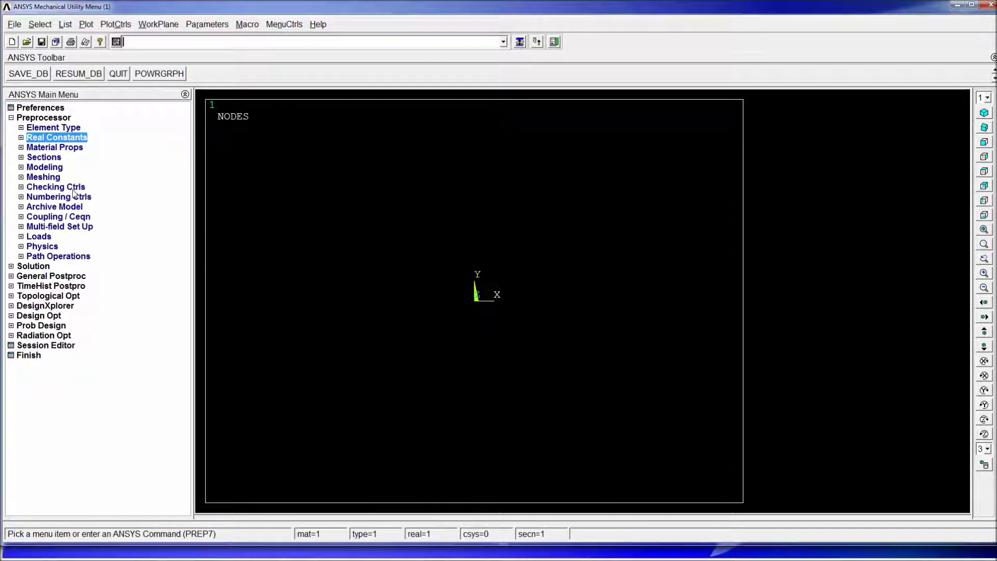
pyautogui.write('n')
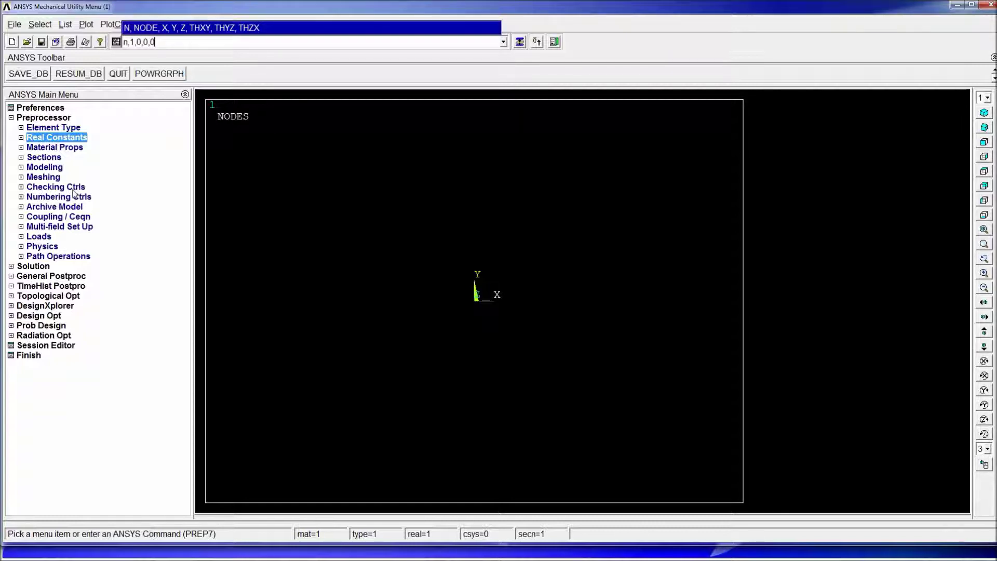
pyautogui.write(',1,0,0,0')
pyautogui.press('Return')
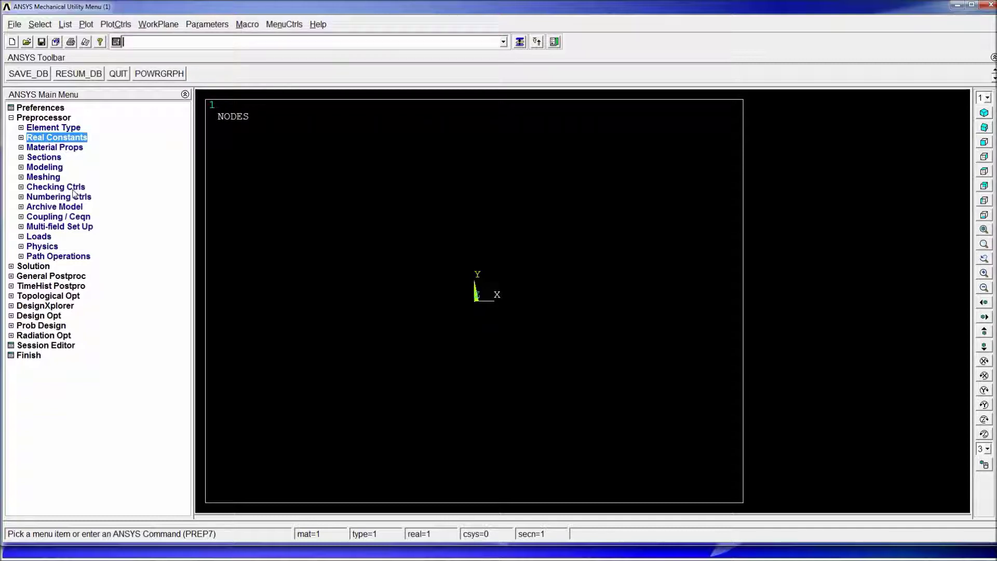
pyautogui.write('n')
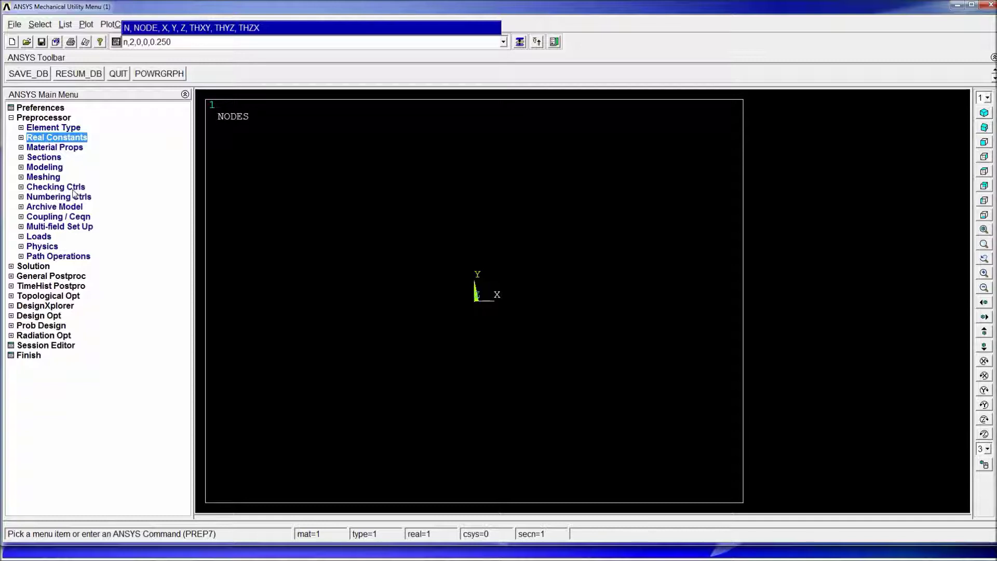
pyautogui.write(',2,0,0,0.250')
pyautogui.press('Return')
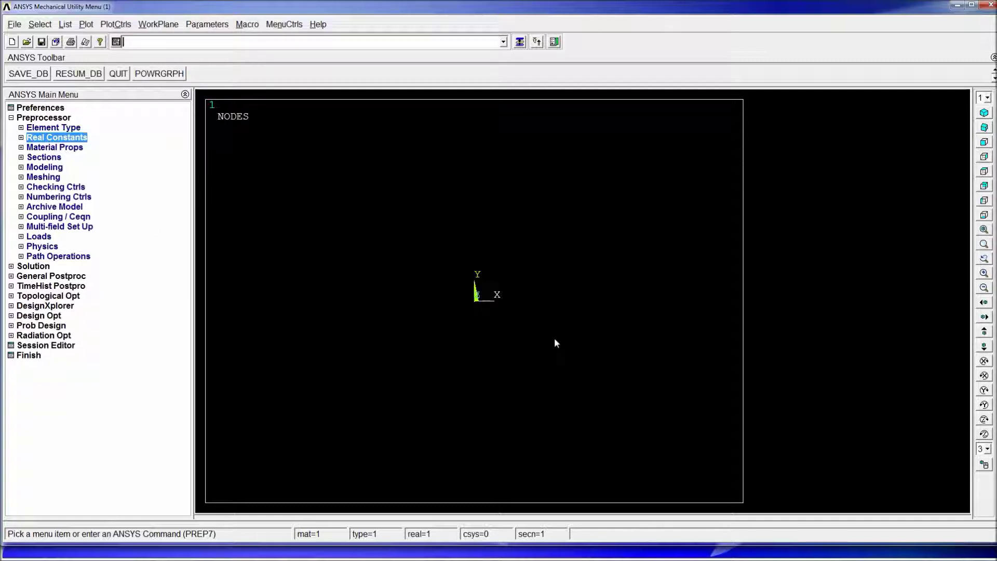
pyautogui.click(984, 464)
# Rotate the view so node 2 sits above node 1, then start creating an element from picked nodes.
pyautogui.moveTo(554, 388); pyautogui.dragTo(489, 315, button='right')
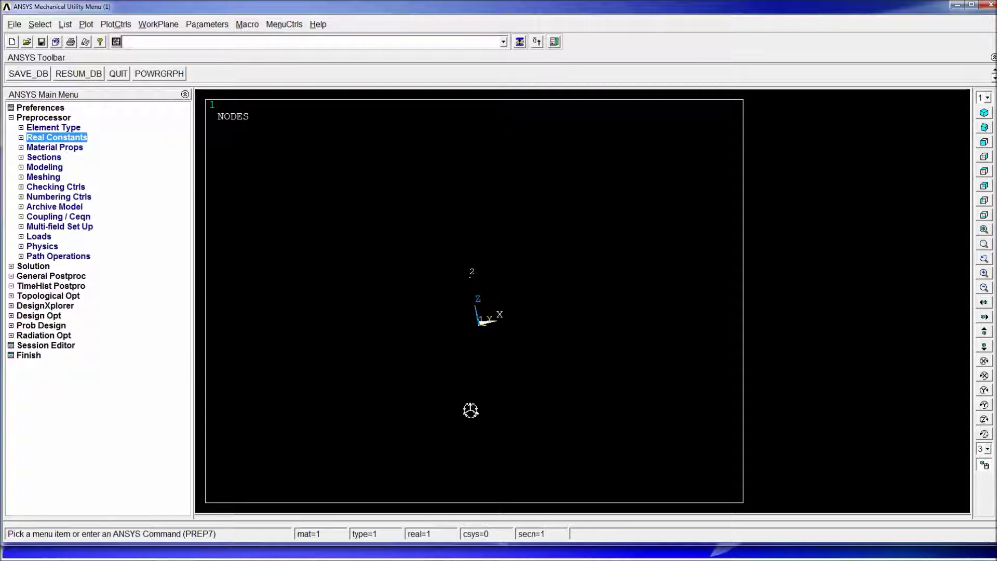
pyautogui.moveTo(496, 370); pyautogui.dragTo(473, 335, button='right')
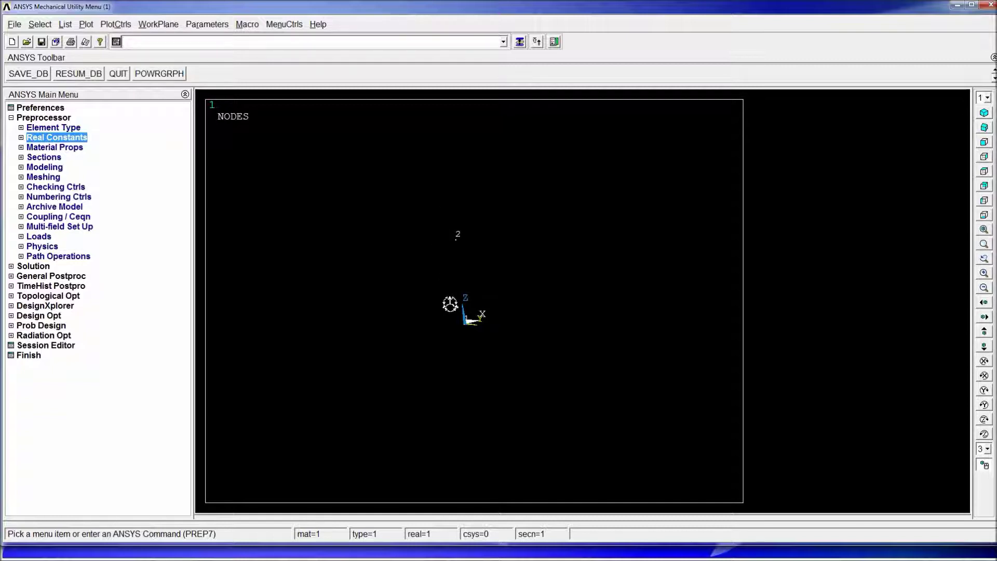
pyautogui.click(52, 128)
pyautogui.click(54, 128)
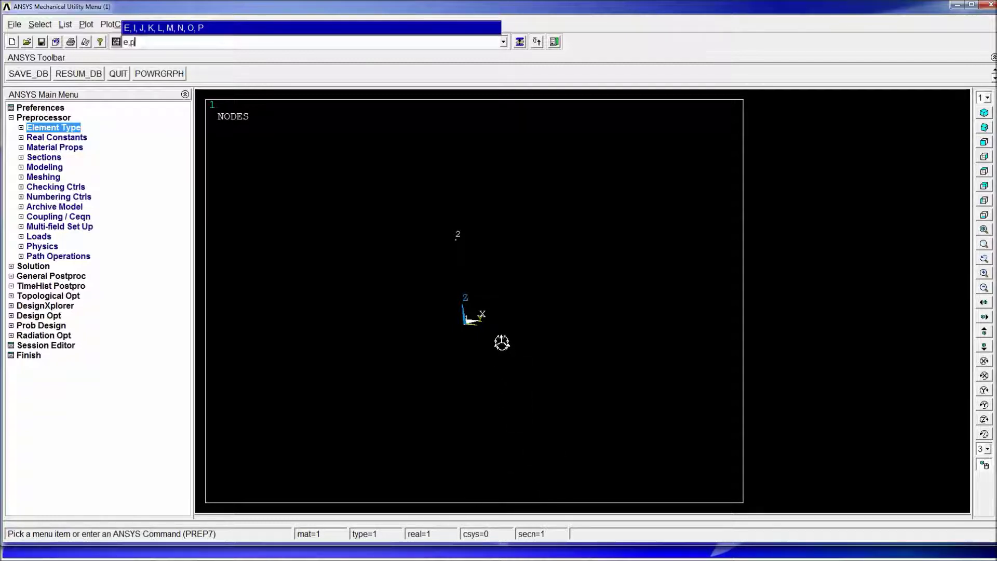
pyautogui.press('Return')
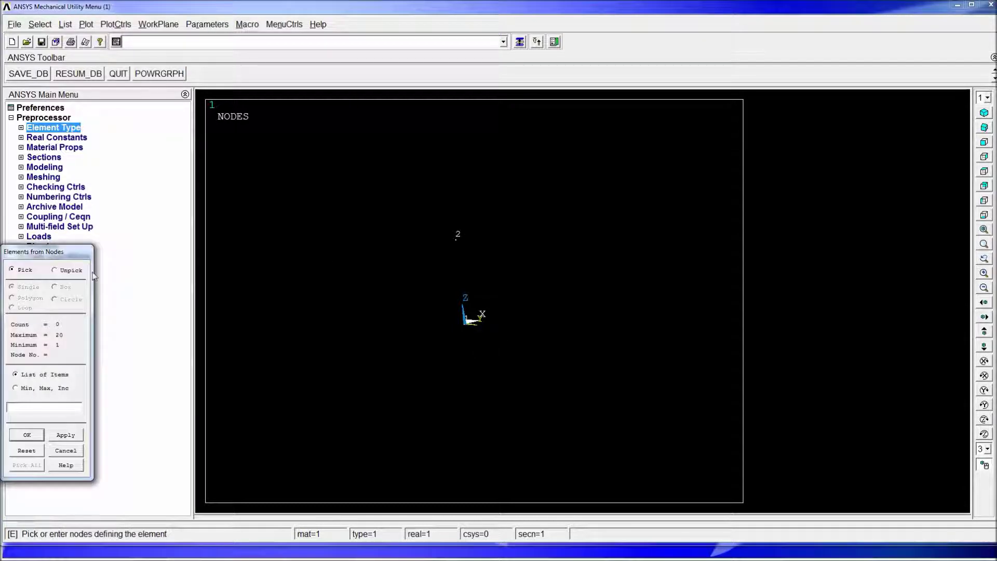
# Create mass element 1 on node 2, check it with ELIST, and close the listing.
pyautogui.click(456, 239)
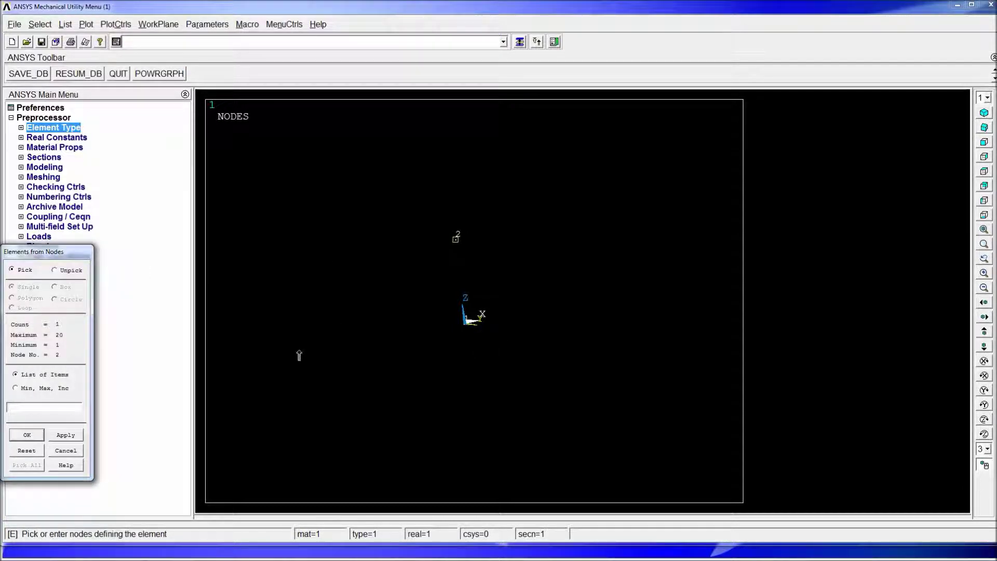
pyautogui.click(27, 435)
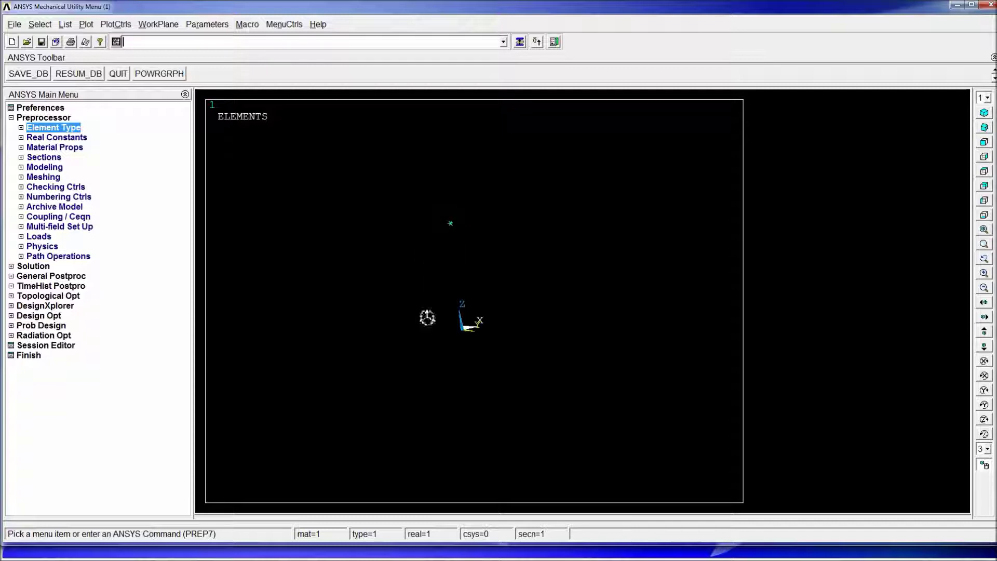
pyautogui.write('elis')
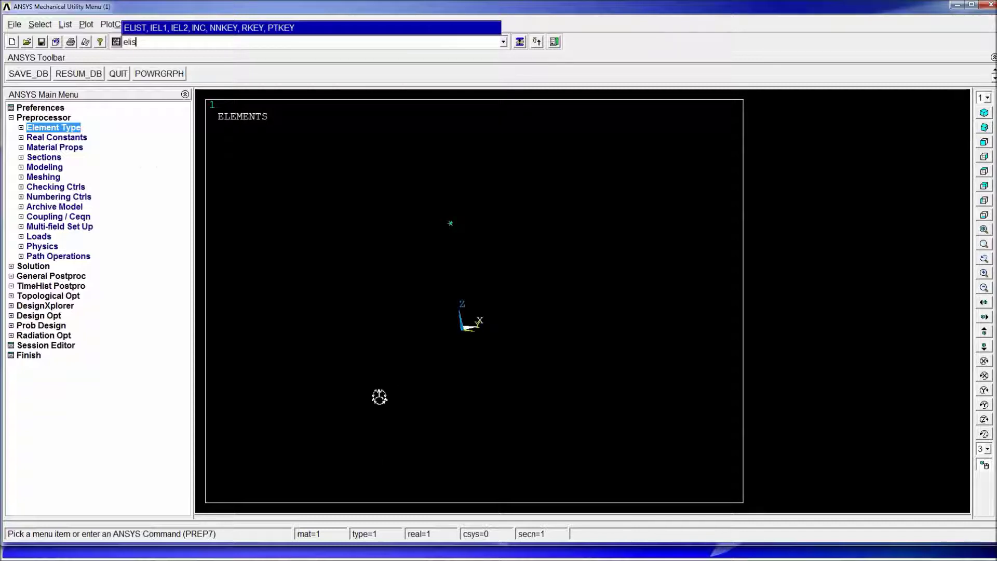
pyautogui.press('Return')
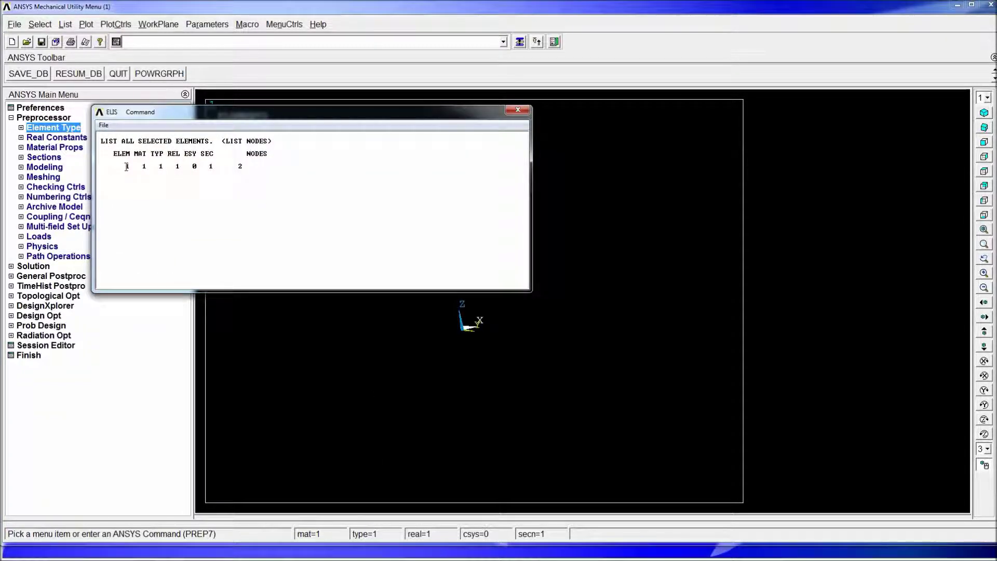
pyautogui.moveTo(126, 166); pyautogui.dragTo(97, 166)
pyautogui.click(123, 165)
pyautogui.click(522, 113)
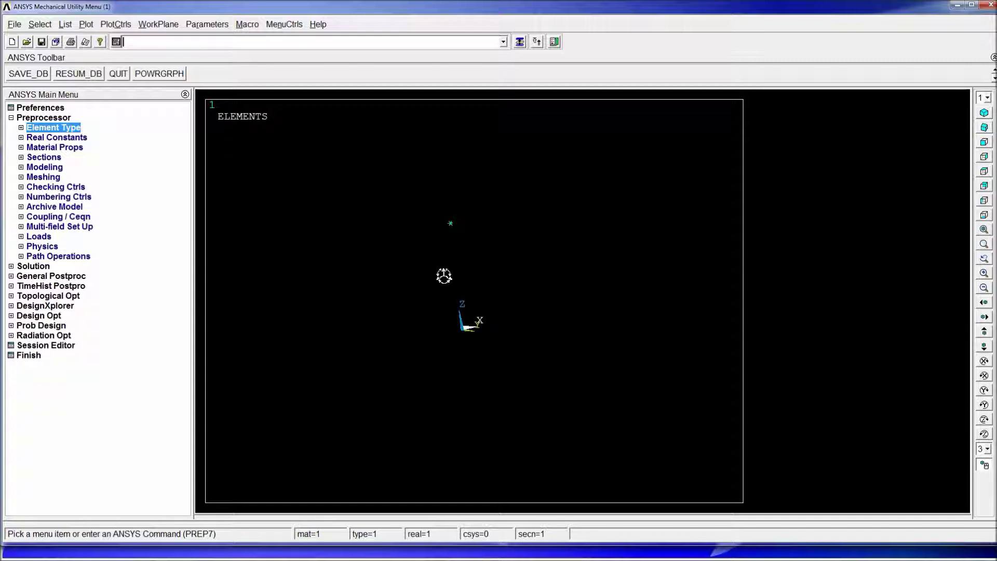
# Make element type 2 (COMBIN14) and real constant set 2 active.
pyautogui.write('type,2')
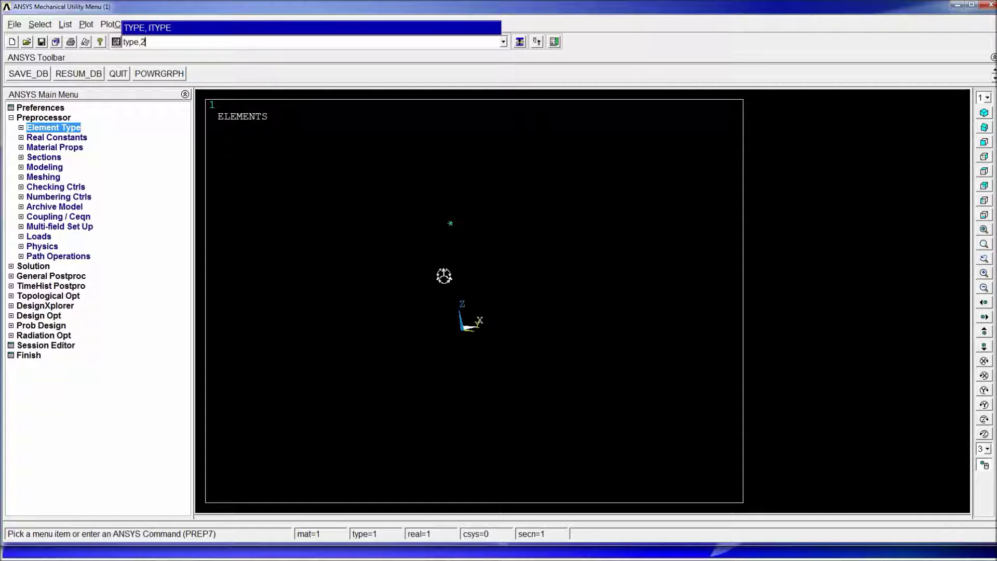
pyautogui.press('Return')
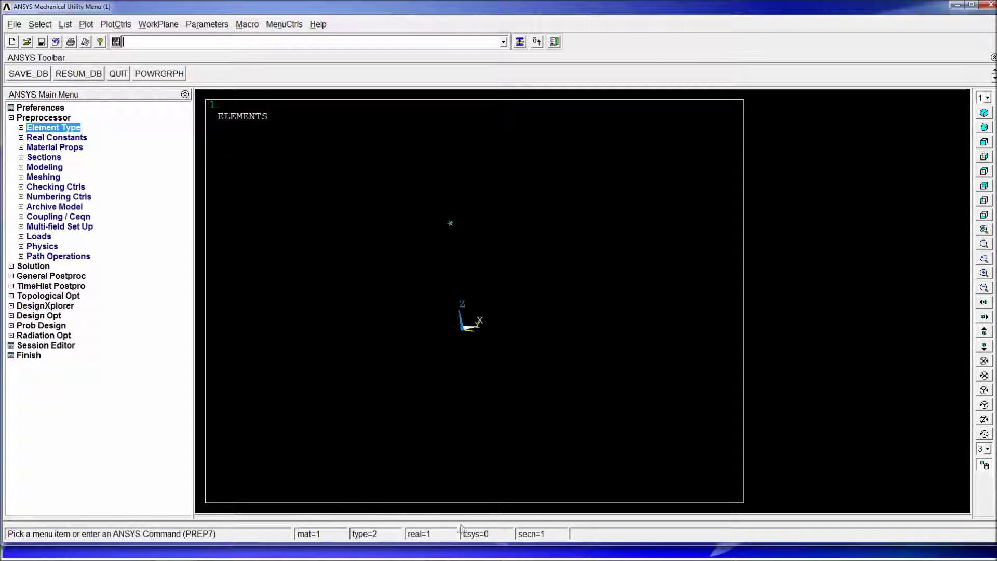
pyautogui.write('real')
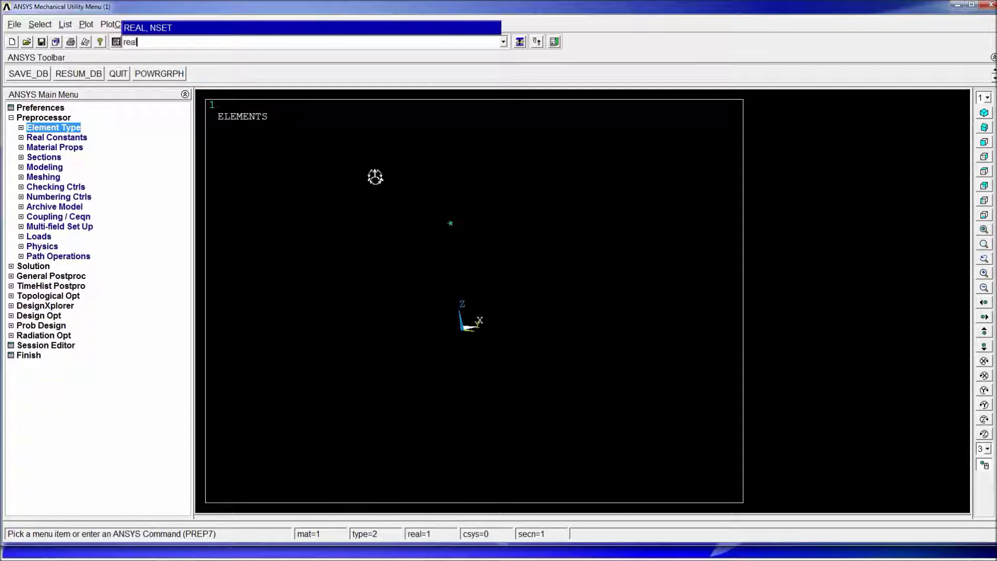
pyautogui.write(',2')
pyautogui.press('Return')
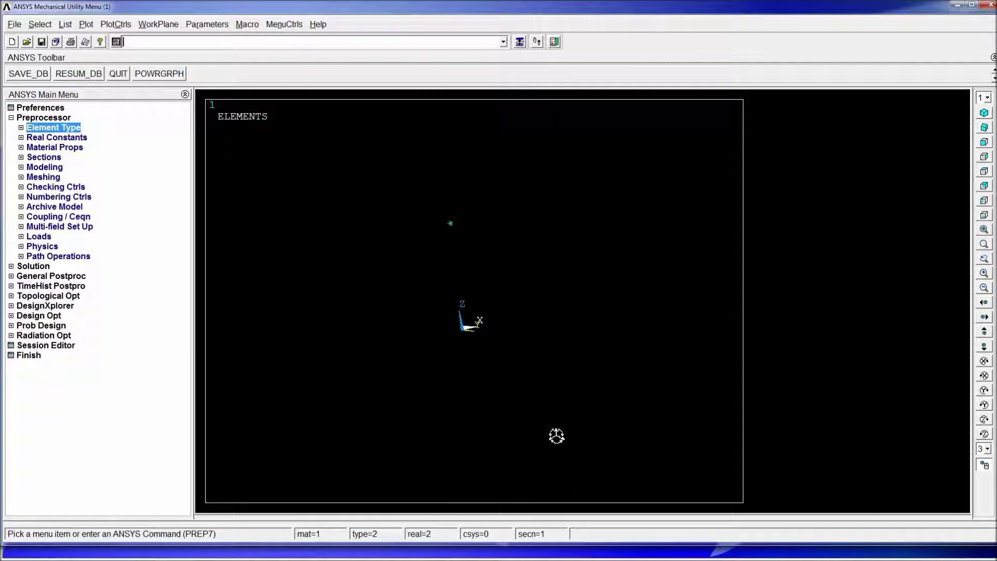
# Create a spring element between nodes 1 and 2 with E,P, then rotate the view to check it.
pyautogui.write('e')
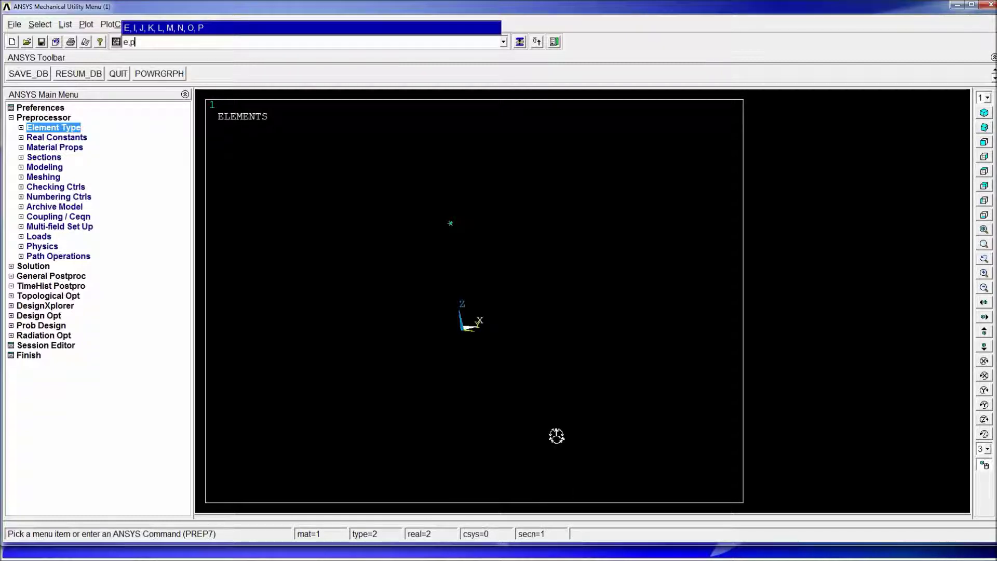
pyautogui.write(',p')
pyautogui.press('Return')
pyautogui.click(461, 329)
pyautogui.click(450, 223)
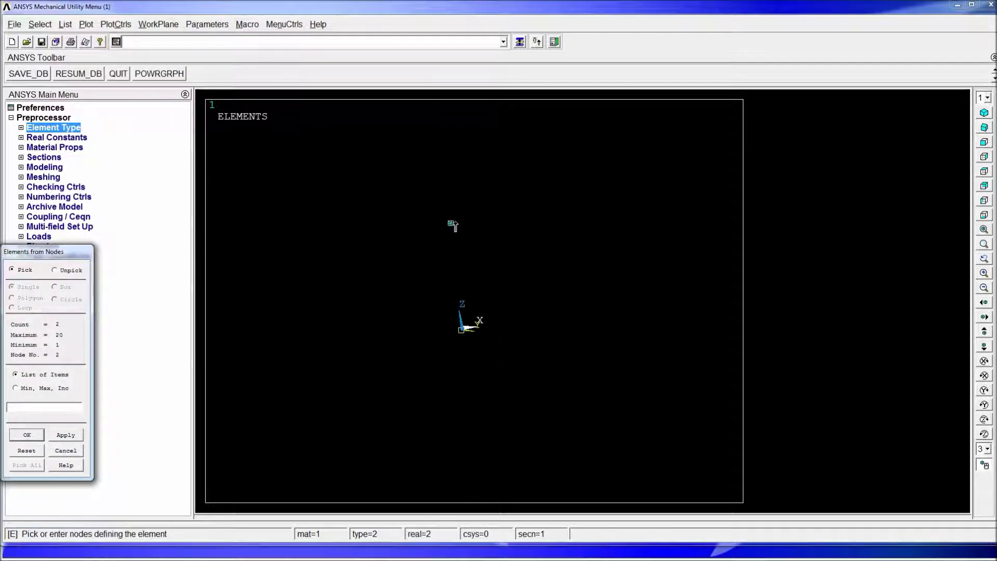
pyautogui.click(43, 439)
pyautogui.keyDown('ctrl'); pyautogui.moveTo(540, 323); pyautogui.dragTo(491, 330, button='right'); pyautogui.keyUp('ctrl')
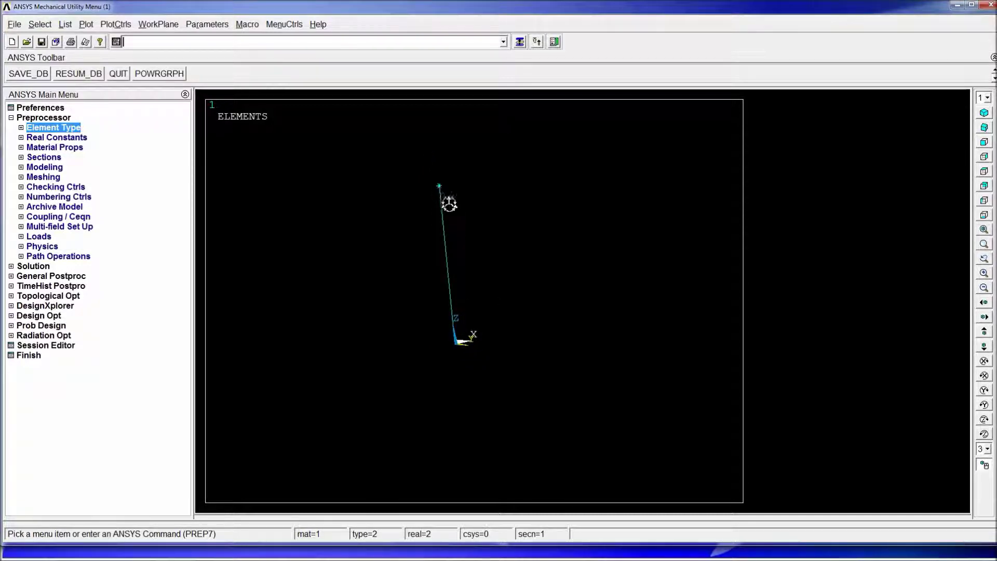
pyautogui.keyDown('ctrl'); pyautogui.moveTo(449, 205); pyautogui.dragTo(454, 207, button='right'); pyautogui.keyUp('ctrl')
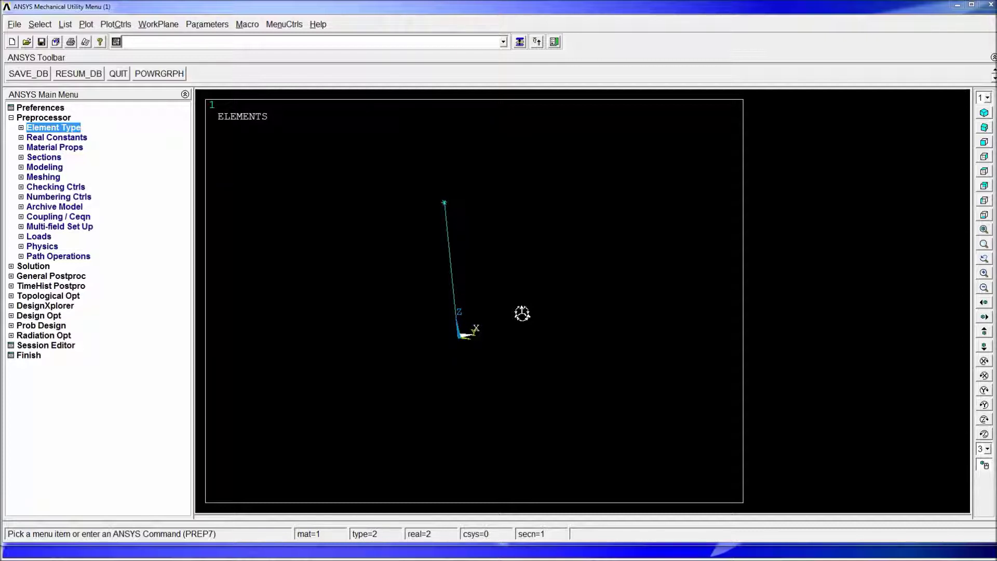
# Constrain all DOFs of lower node 1 to 0 with D,P, then type /ESHAPE,1,1.
pyautogui.click(398, 44)
pyautogui.write('d')
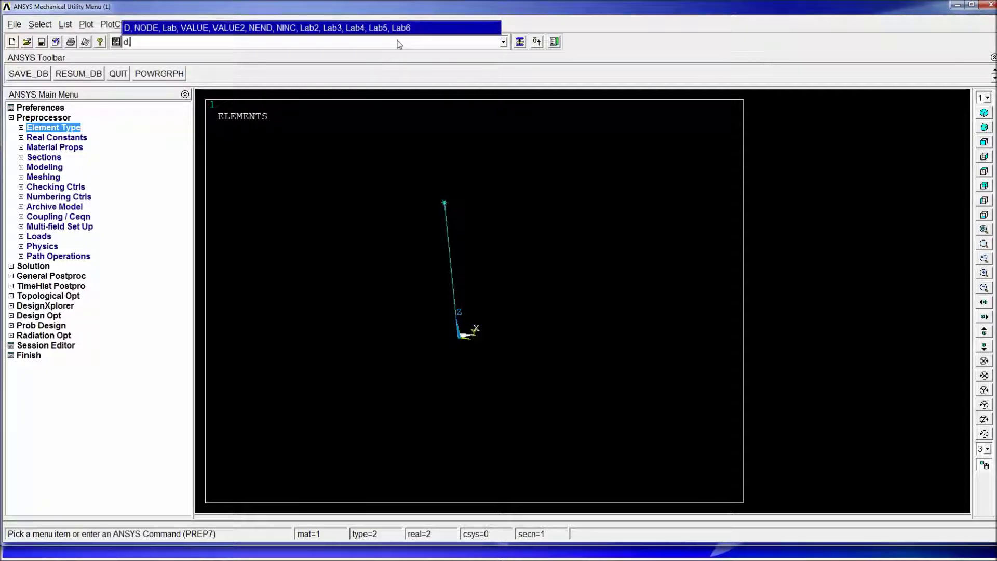
pyautogui.write(',p')
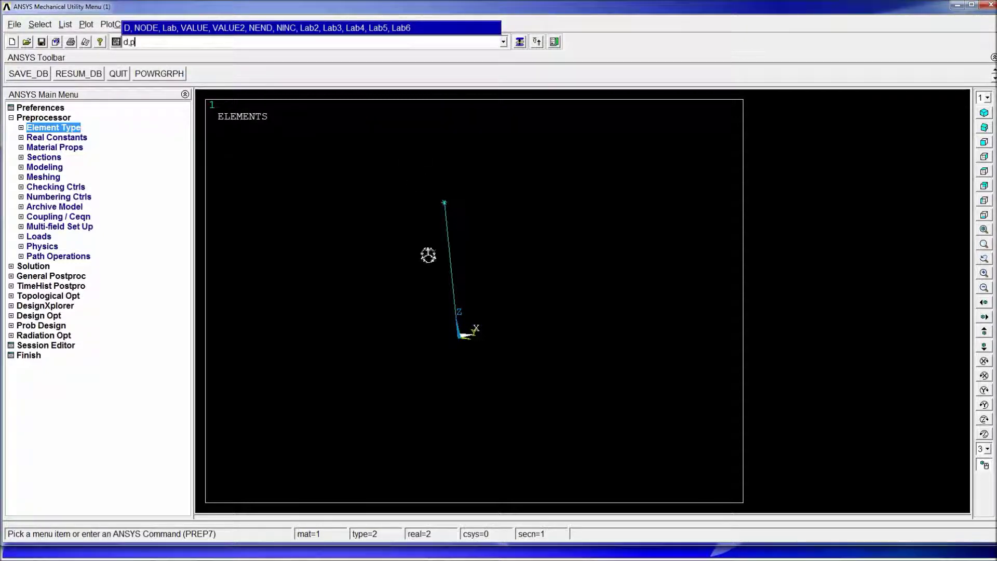
pyautogui.press('Return')
pyautogui.click(458, 338)
pyautogui.click(29, 436)
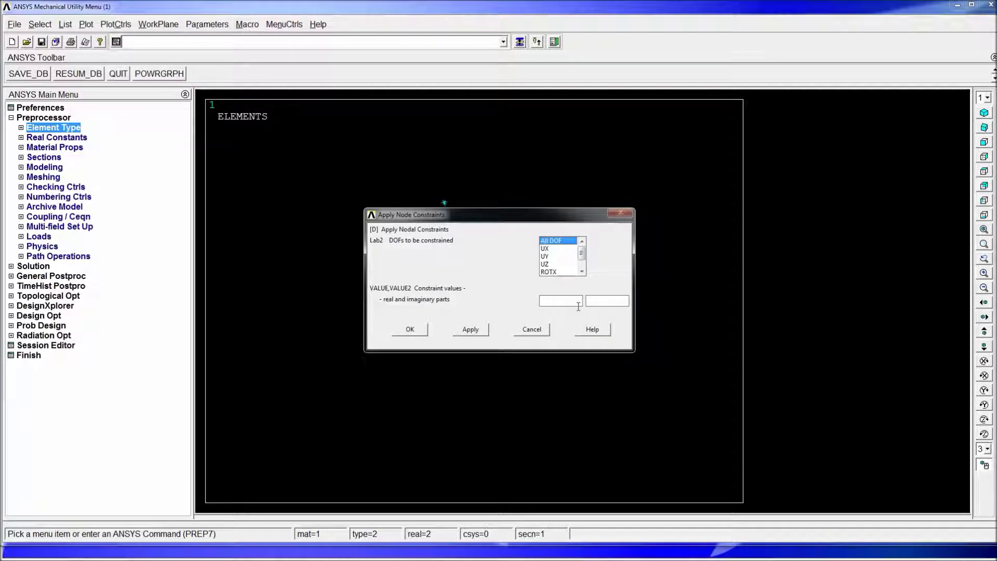
pyautogui.write('0')
pyautogui.press('Return')
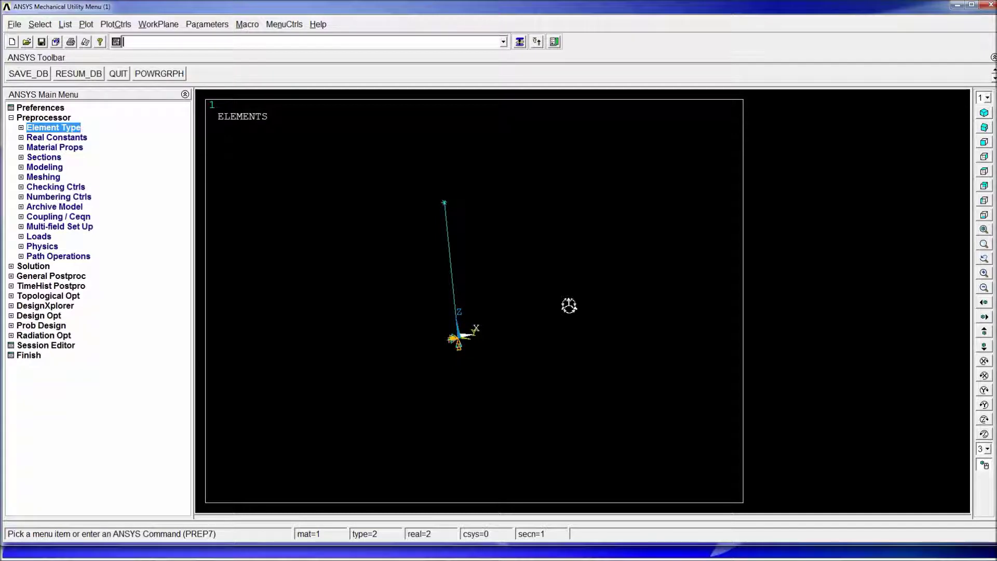
pyautogui.write('/eshape,1,1')
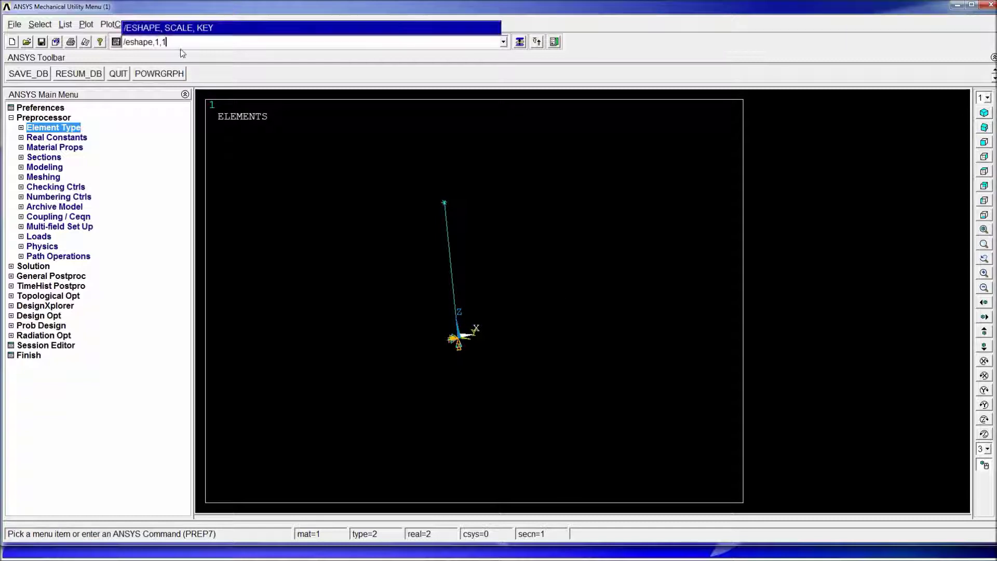
pyautogui.press('Return')
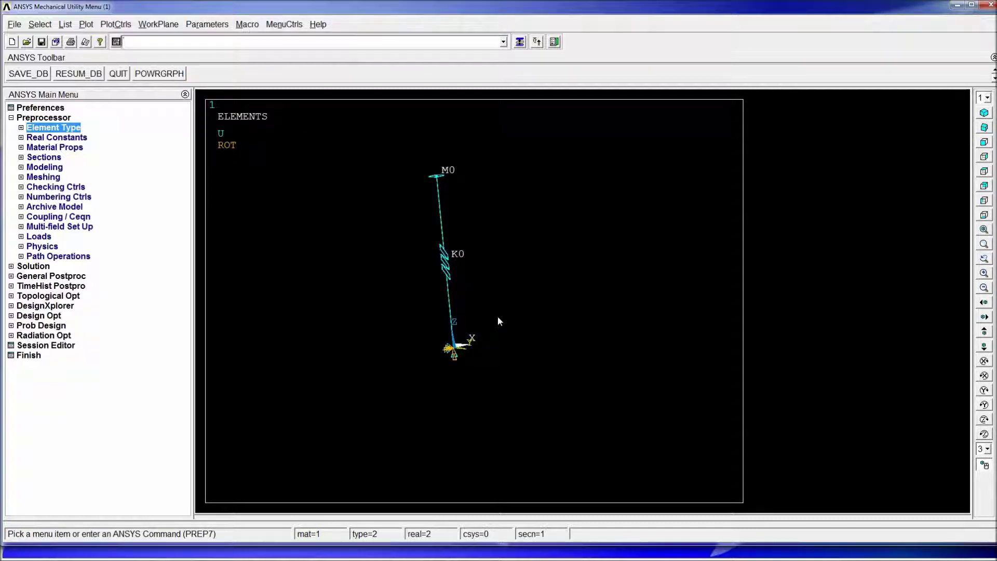
pyautogui.keyDown('ctrl'); pyautogui.moveTo(537, 255); pyautogui.dragTo(435, 317, button='right'); pyautogui.keyUp('ctrl')
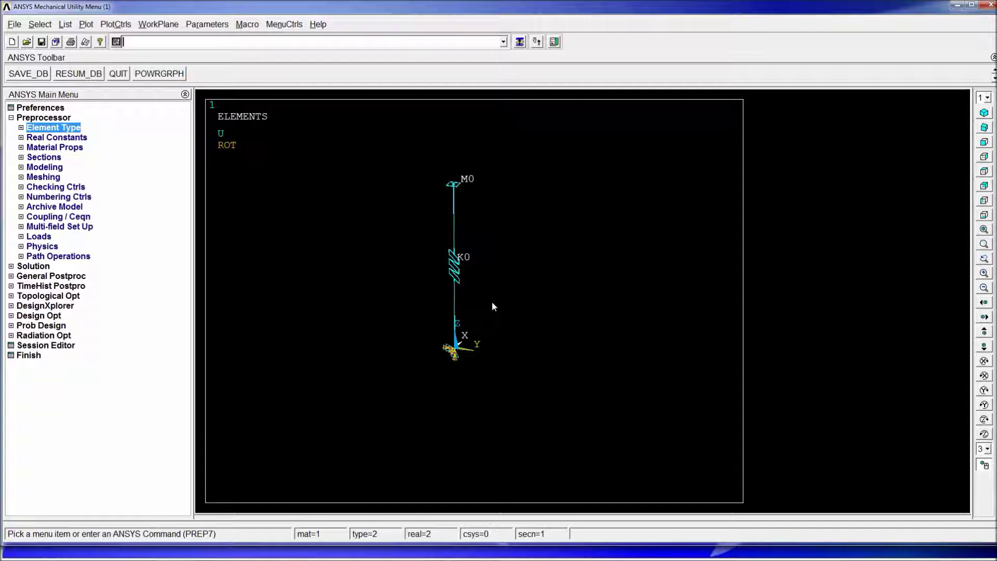
pyautogui.write('/esha')
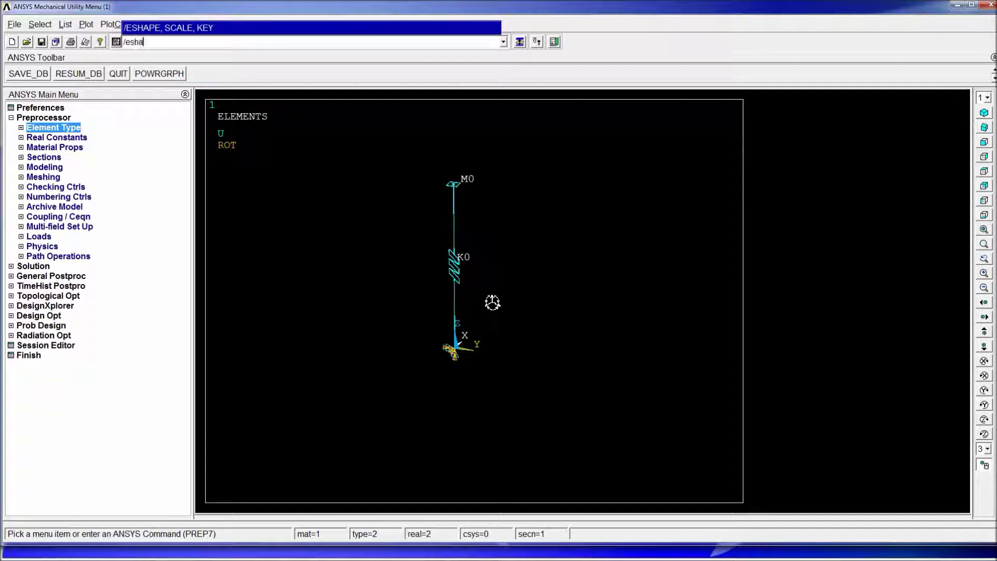
pyautogui.write('pe,1,')
pyautogui.press('BackSpace')
pyautogui.write(',0')
pyautogui.press('Return')
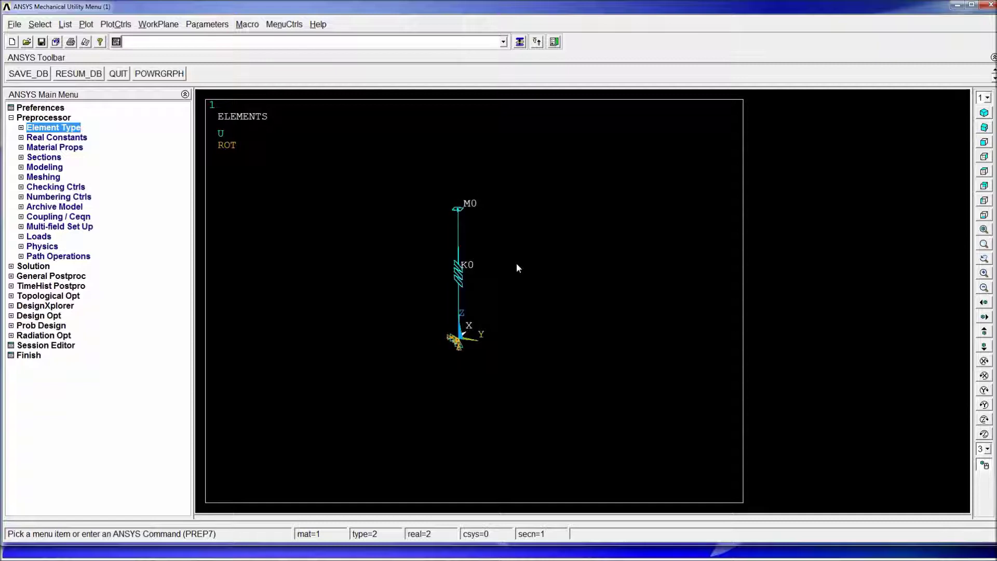
pyautogui.press('Up')
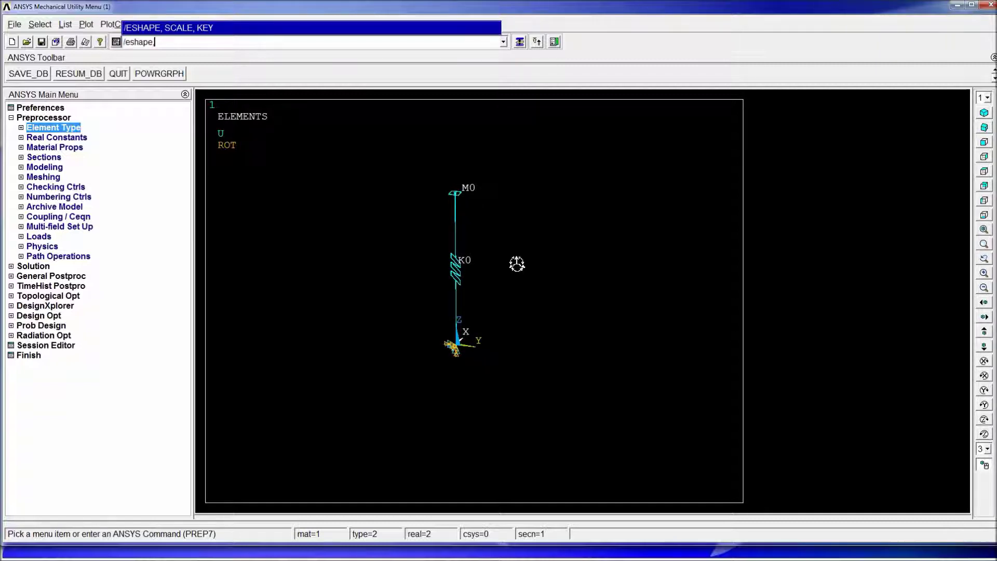
pyautogui.write(',0')
pyautogui.press('Return')
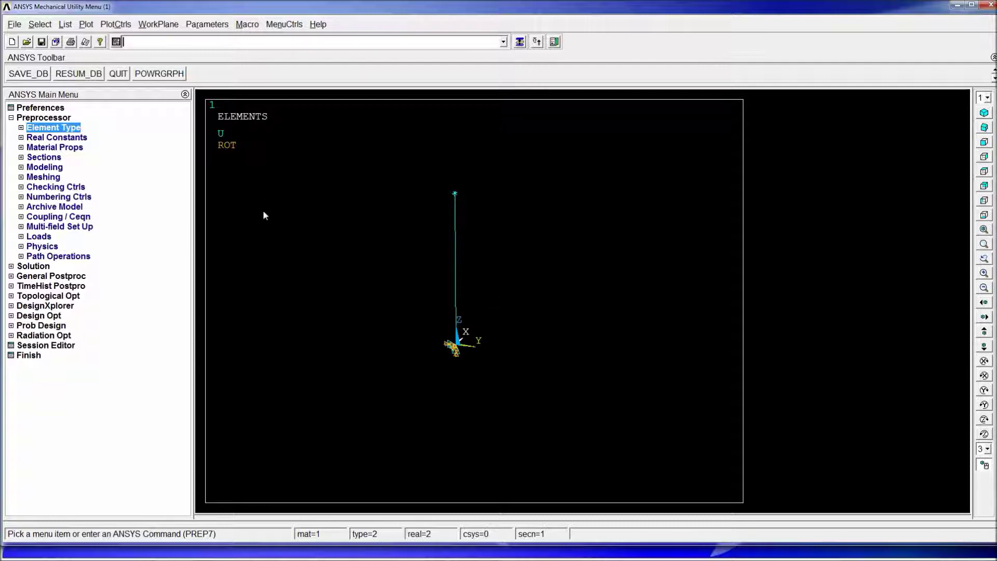
pyautogui.write('acel,0,0,')
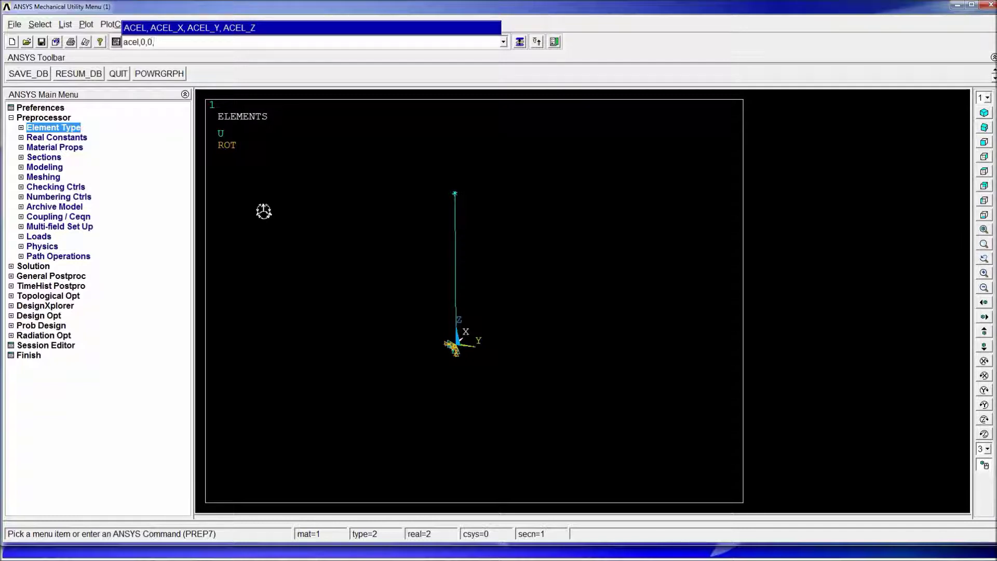
# Apply ACEL 0,0,9.81 and run SOLVE, accepting the model warning.
pyautogui.write('9.81')
pyautogui.press('Return')
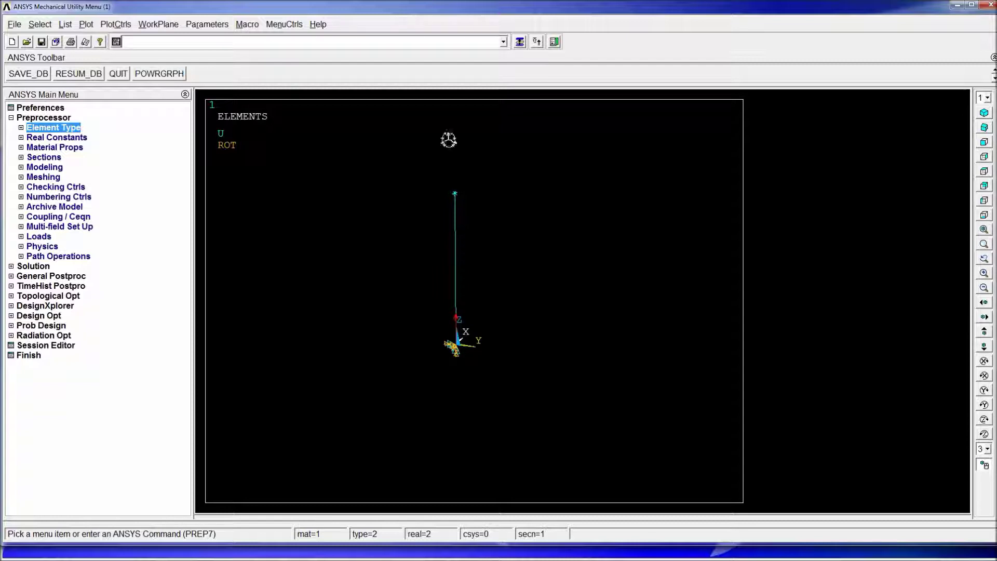
pyautogui.click(43, 269)
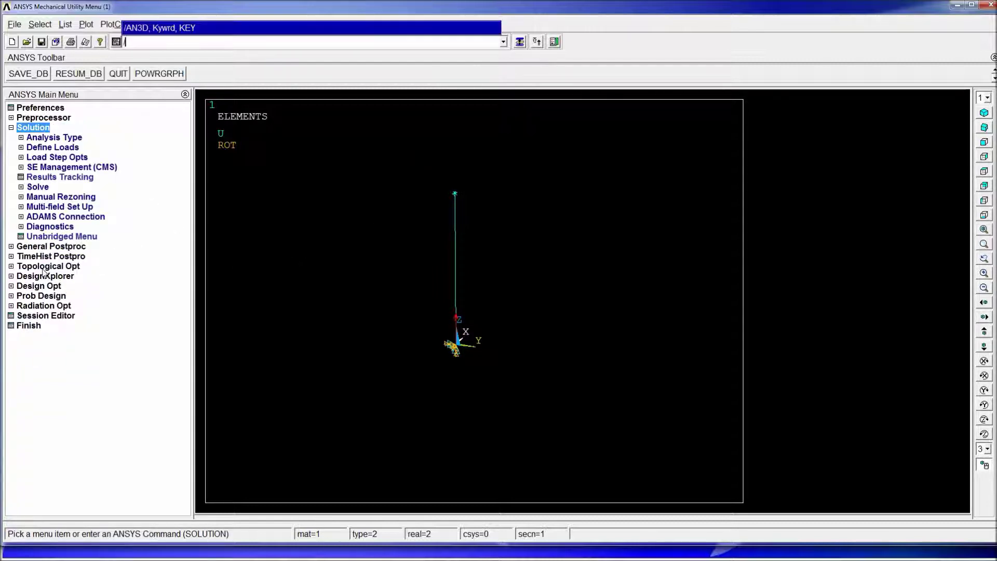
pyautogui.write('solve')
pyautogui.press('Return')
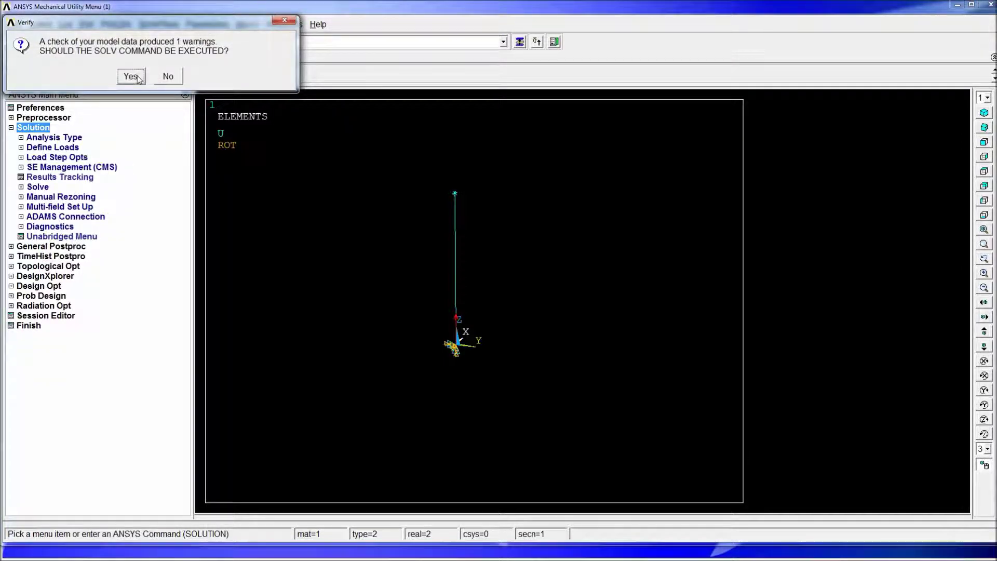
pyautogui.click(130, 76)
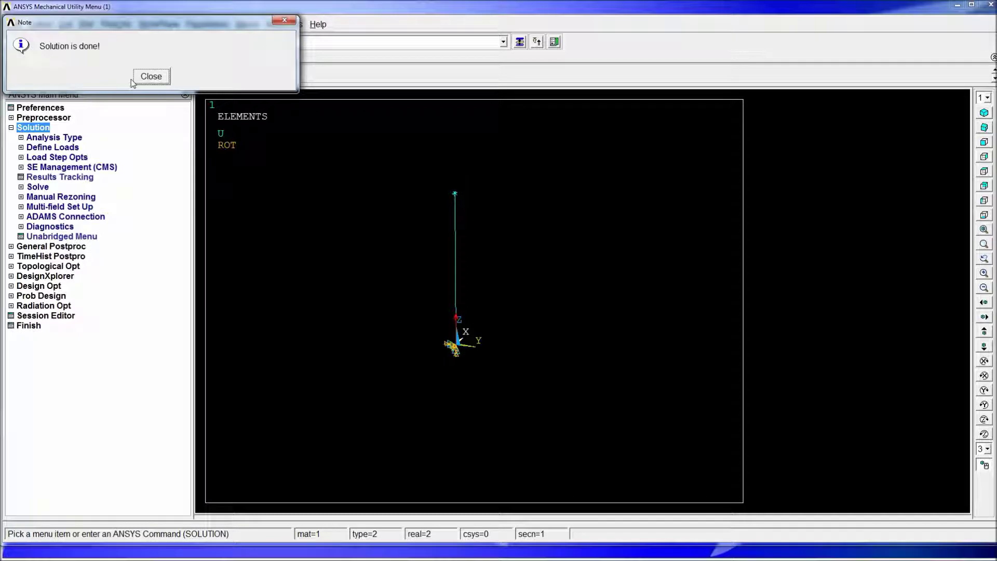
pyautogui.click(147, 78)
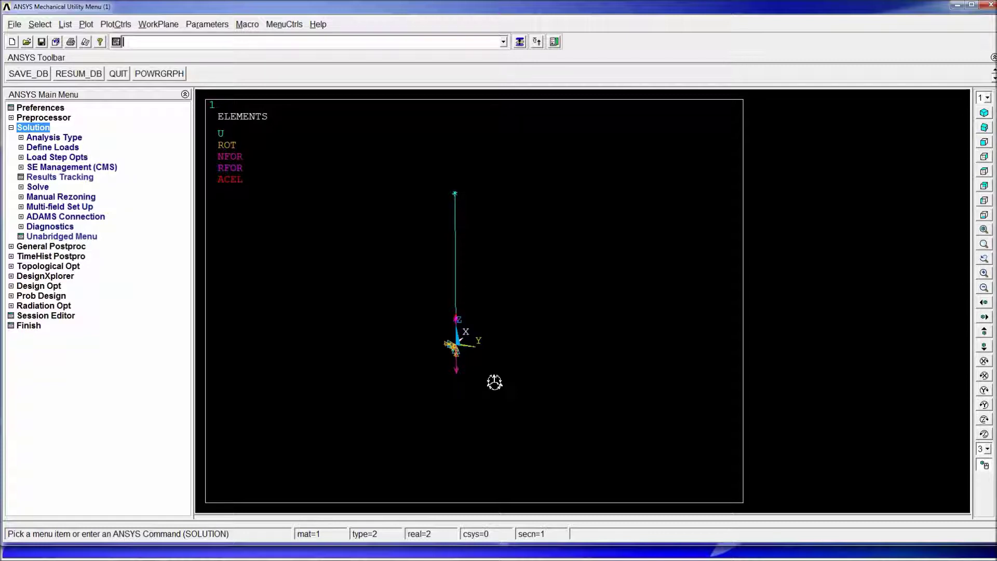
# Enter /POST1 and plot PLNSOL,U,SUM, giving a maximum displacement of 0.00981 at the mass.
pyautogui.write('/post1')
pyautogui.press('Return')
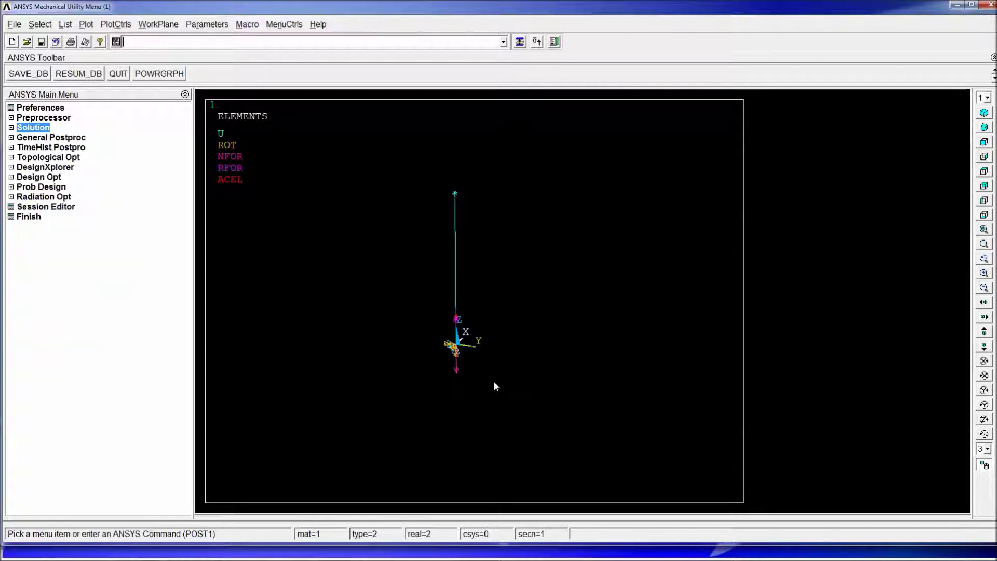
pyautogui.write('plnsol')
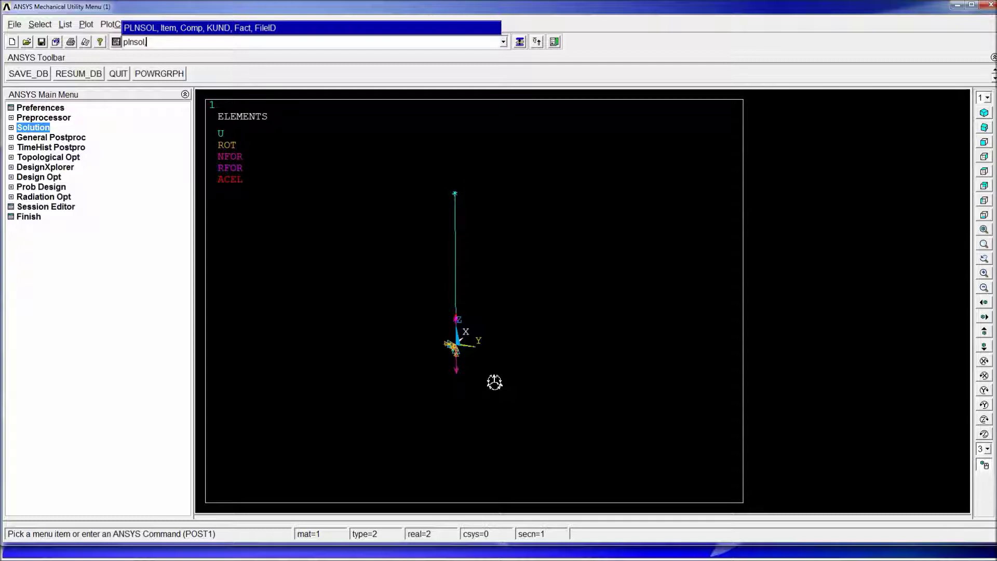
pyautogui.write(',u,sum')
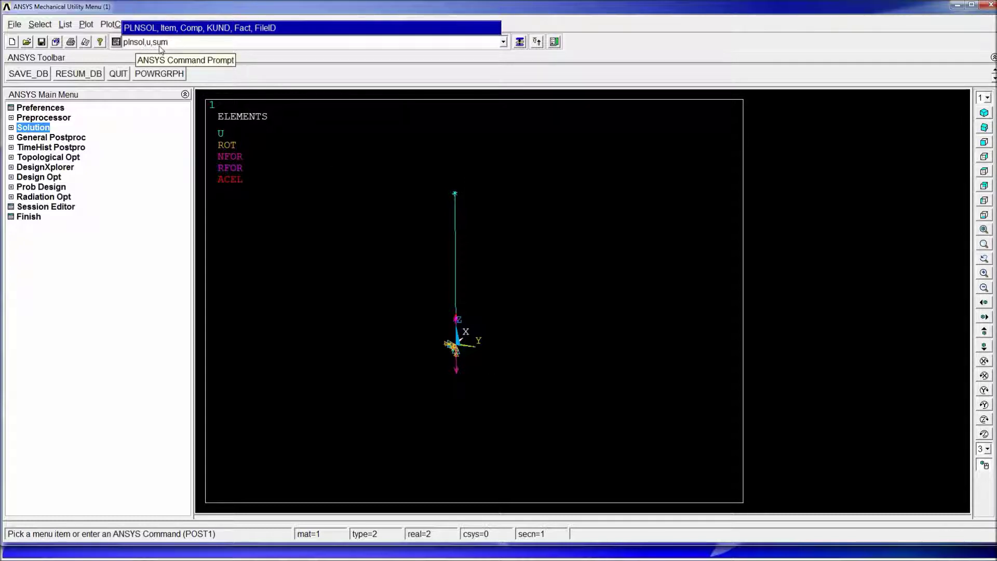
pyautogui.press('Return')
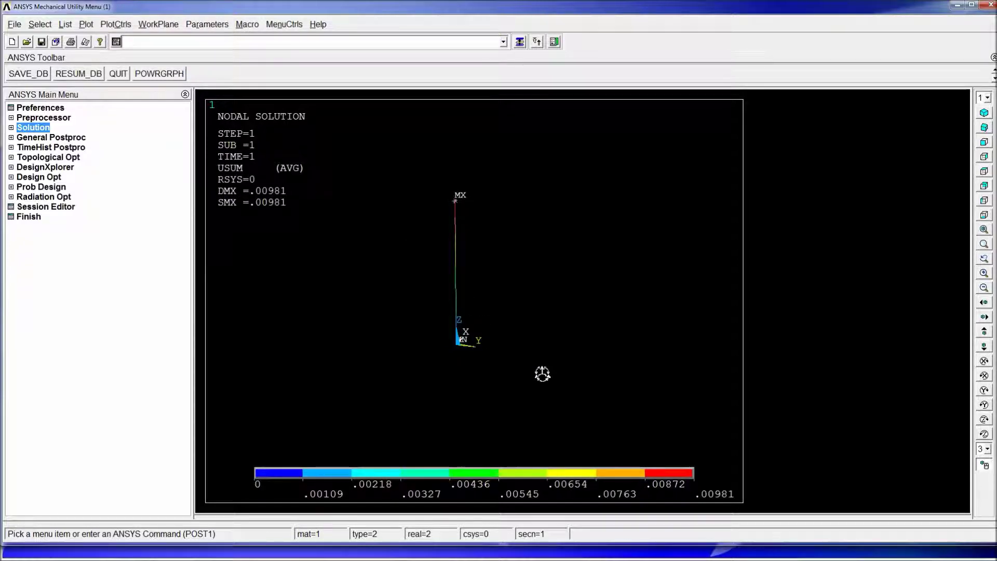